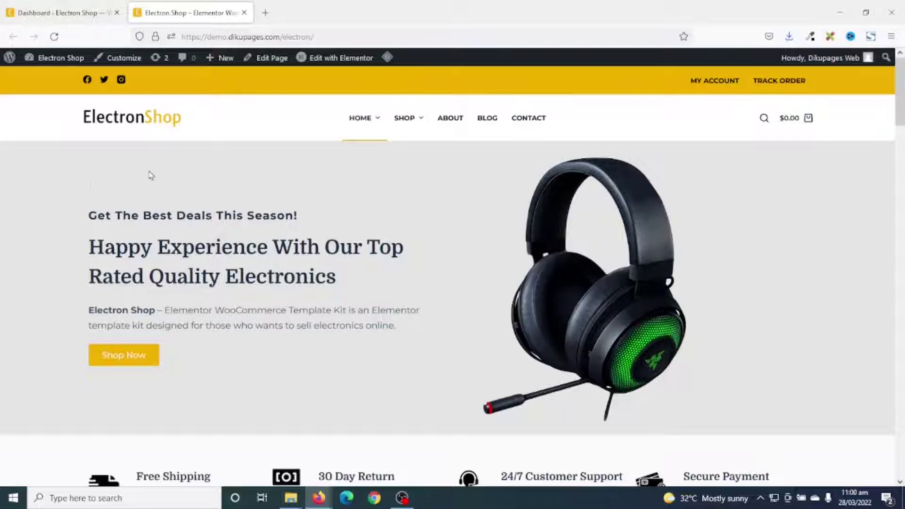
- Switch back to the 'Dashboard – Electron Shop' admin tab
click(63, 20)
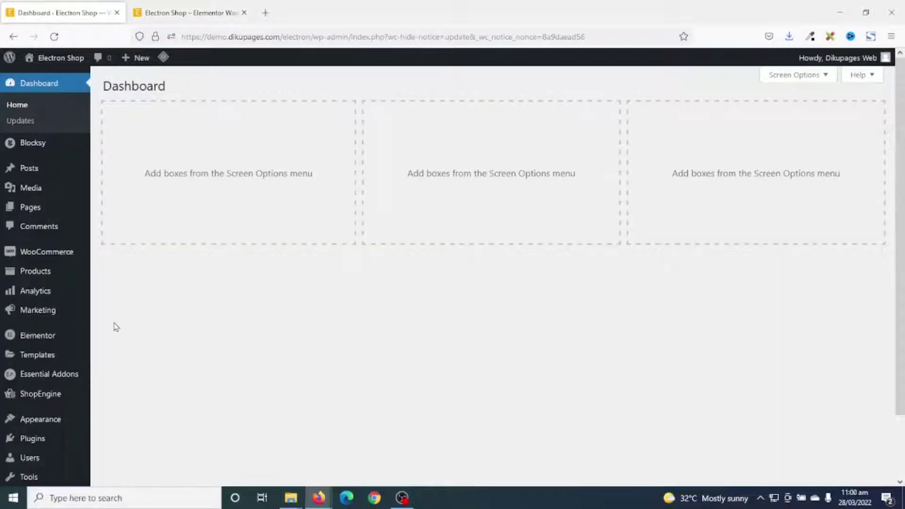
- Search the plugin directory for 'woocommerce pdf'
mouse_move(33, 440)
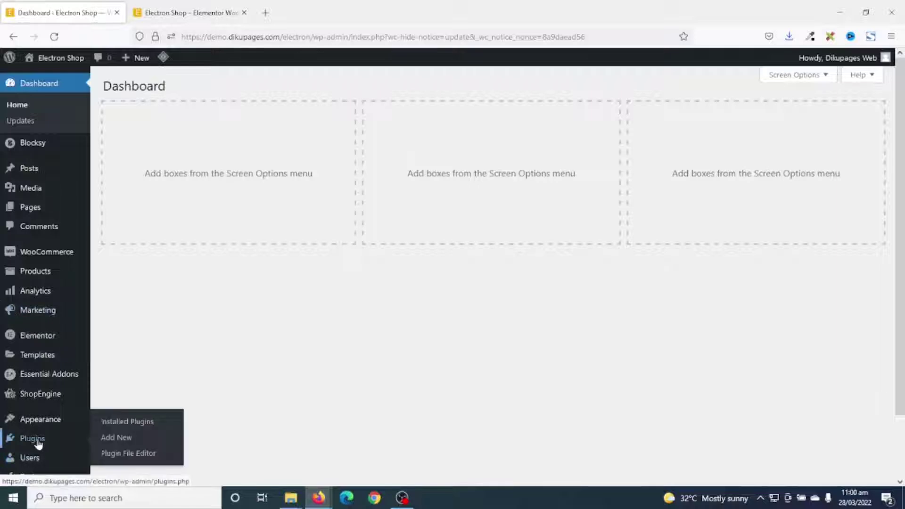
click(125, 442)
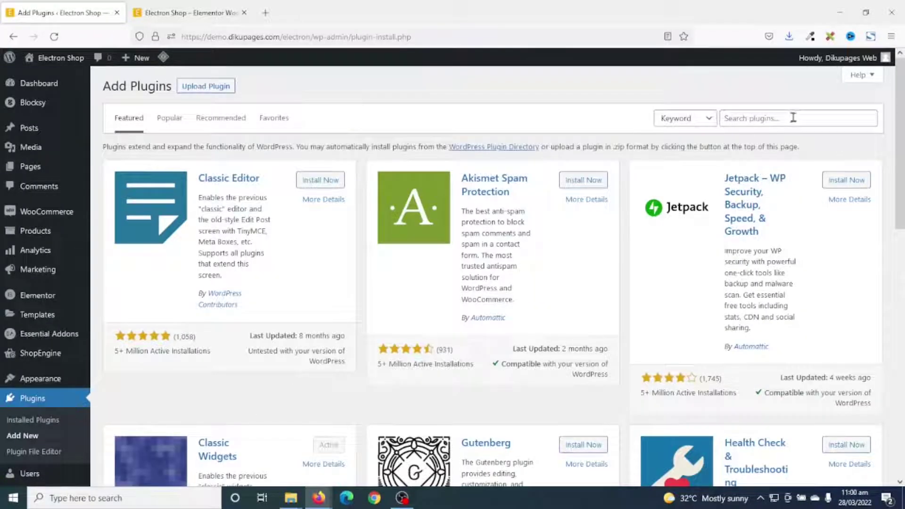
click(793, 118)
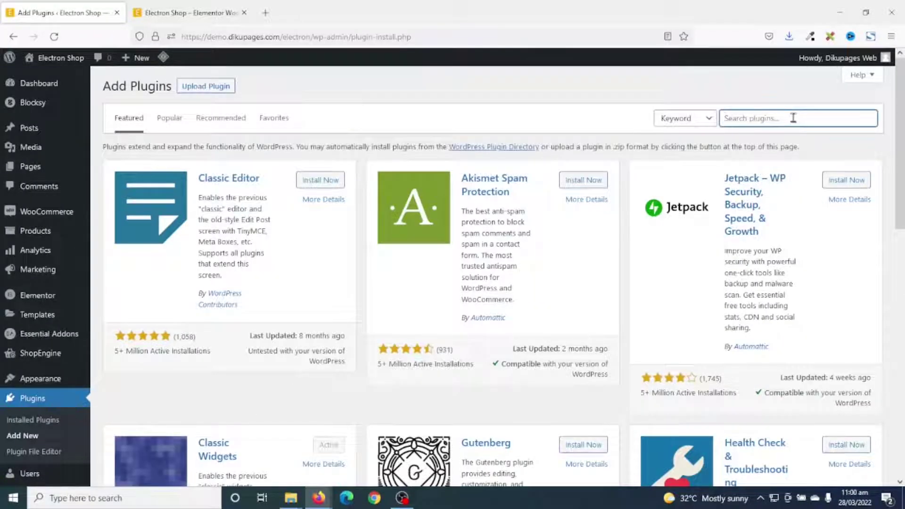
text(woocommerce pdf)
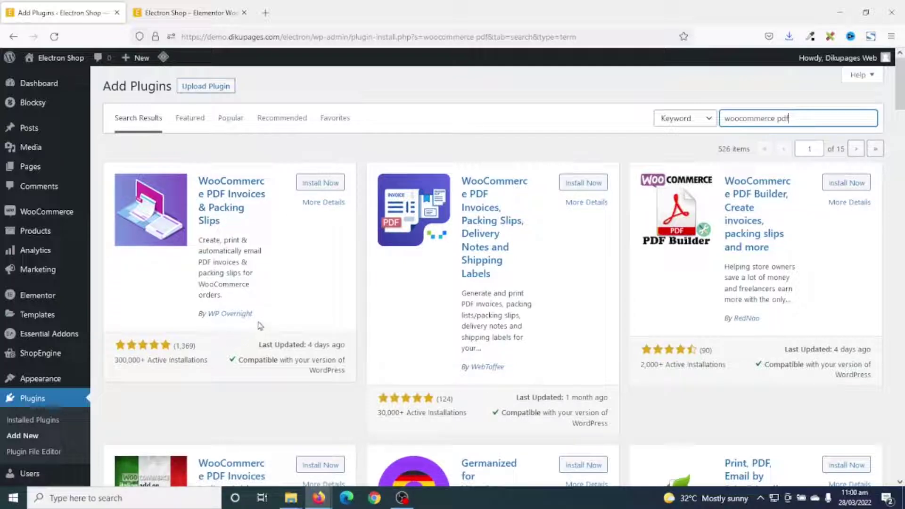
- Install and activate WooCommerce PDF Invoices & Packing Slips, then go to its PDF Invoices page
click(318, 185)
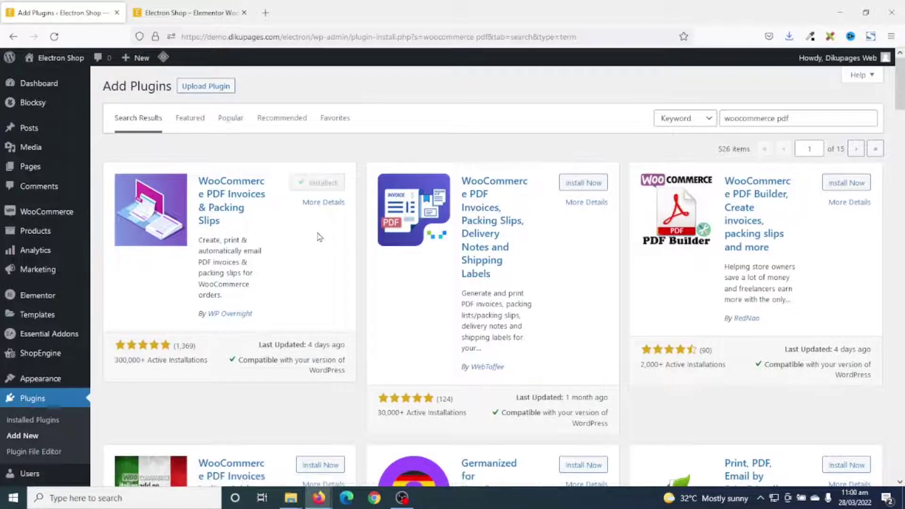
click(331, 188)
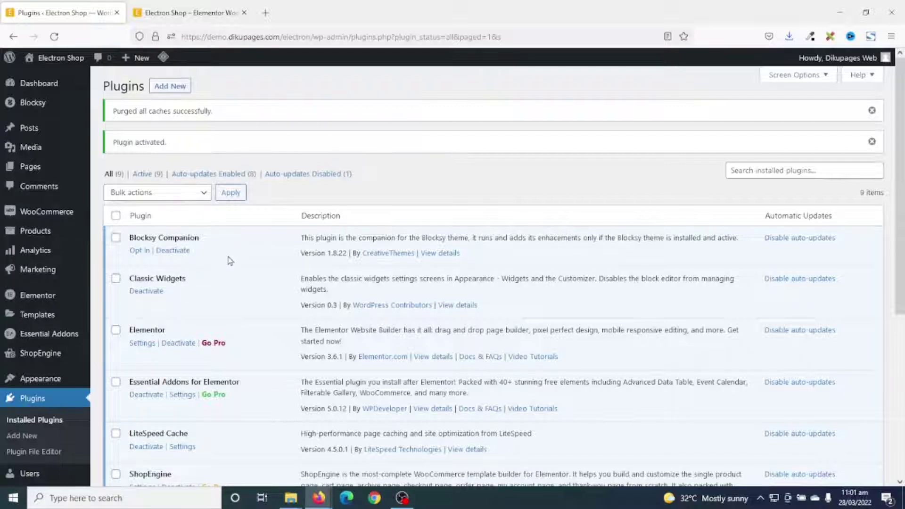
mouse_move(51, 216)
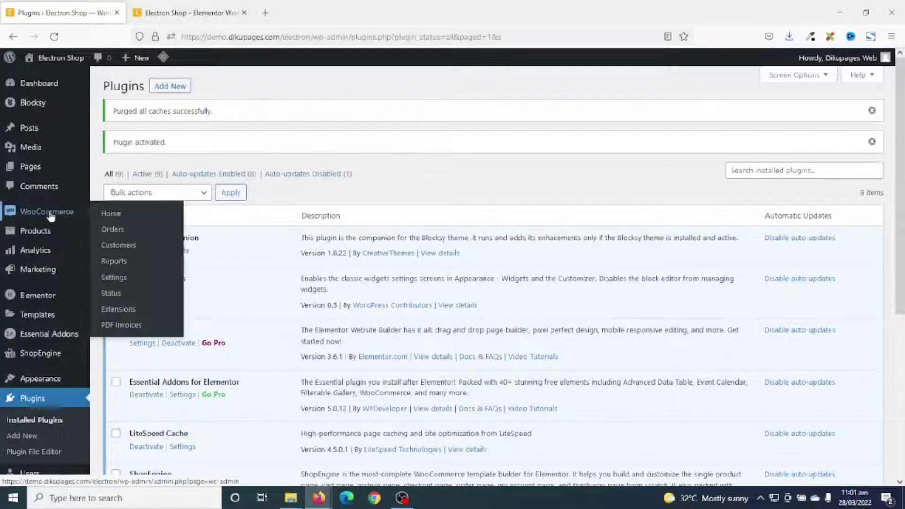
click(122, 326)
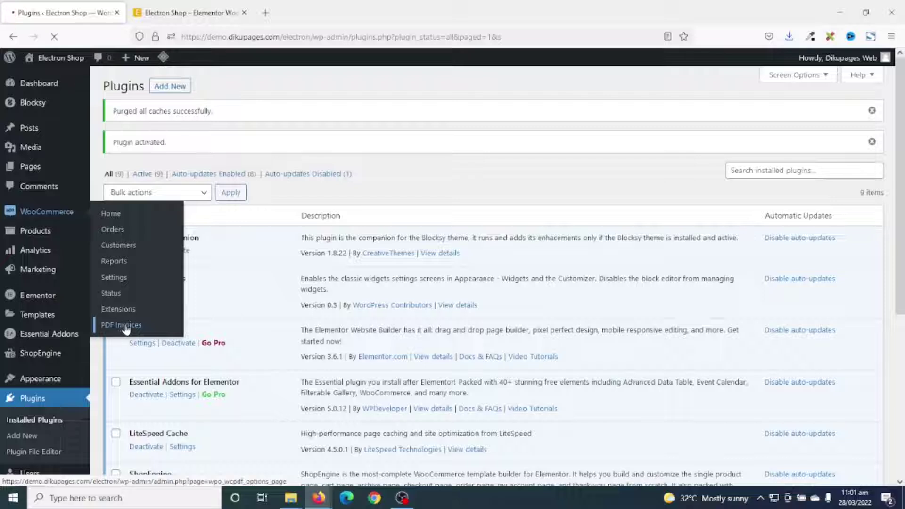
- Launch the PDF Invoices setup wizard
scroll(321, 152, down, 7)
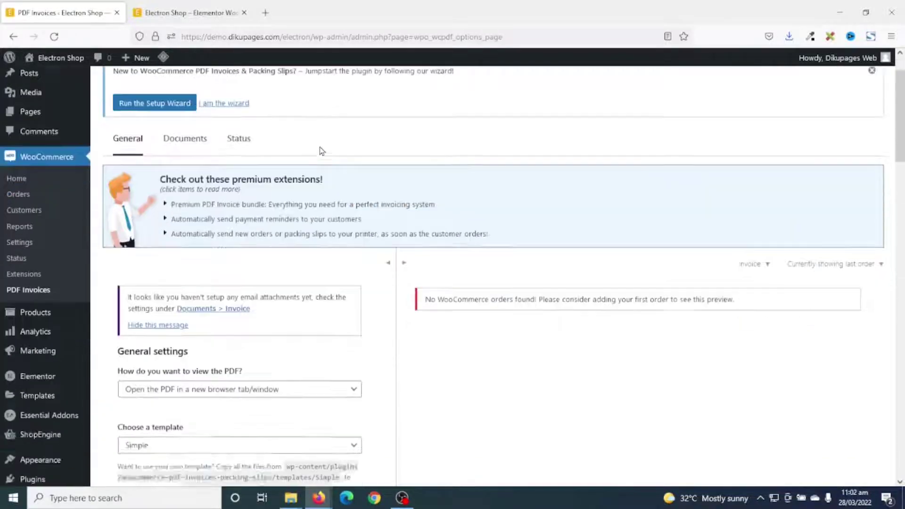
scroll(321, 156, down, 13)
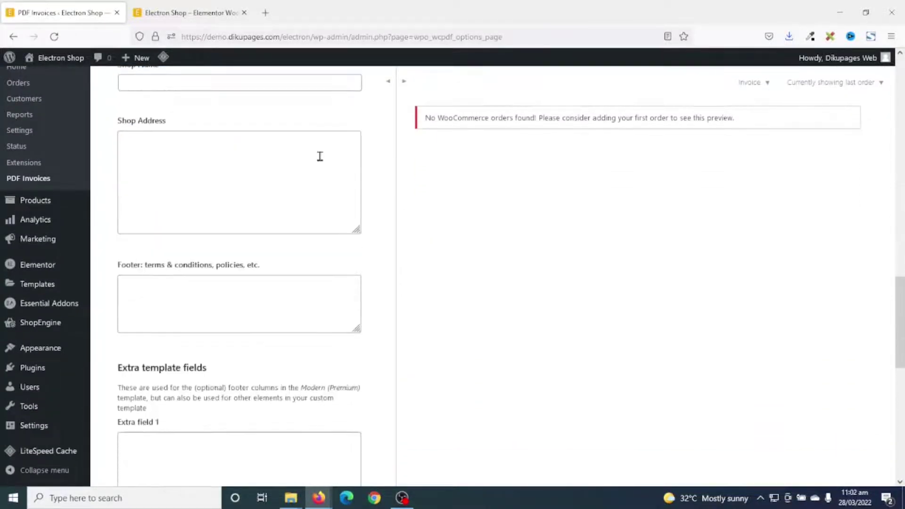
scroll(320, 157, up, 17)
scroll(321, 156, up, 4)
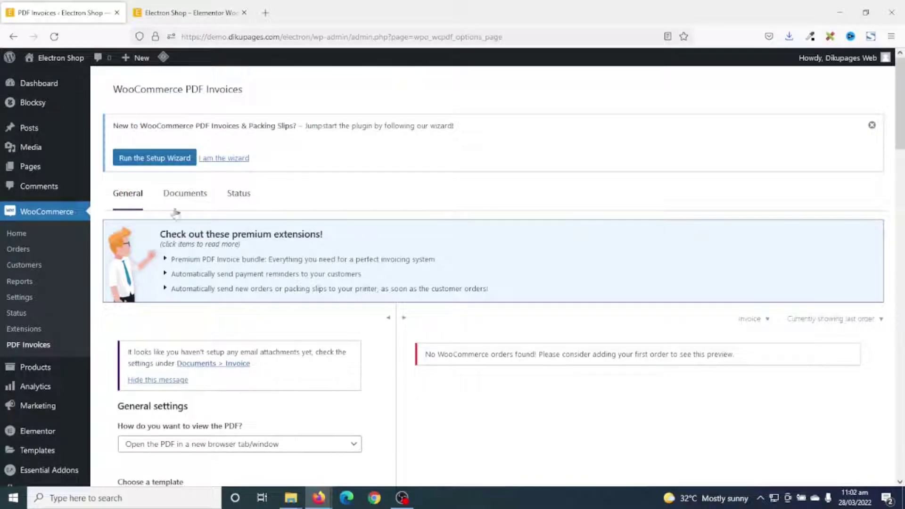
click(150, 162)
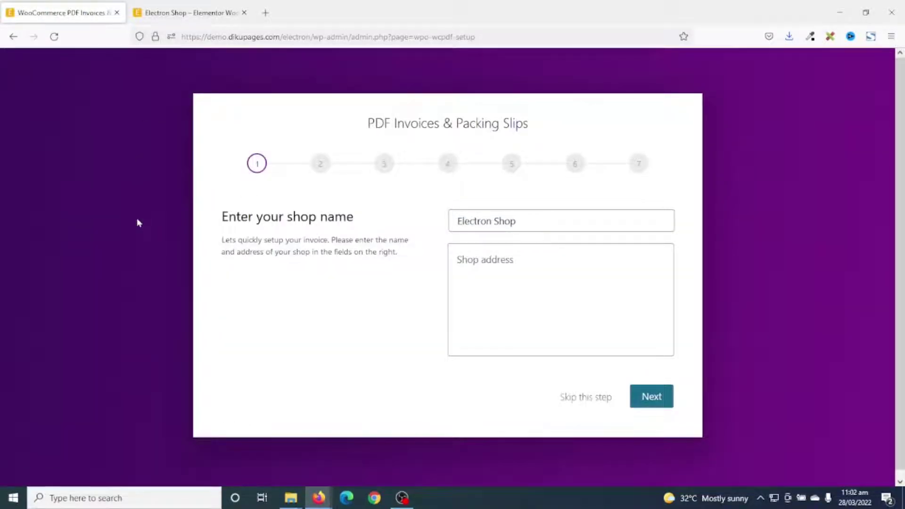
- Keep 'Electron Shop' as the shop name, paste the three-line shop address, and continue
drag(536, 221, 447, 226)
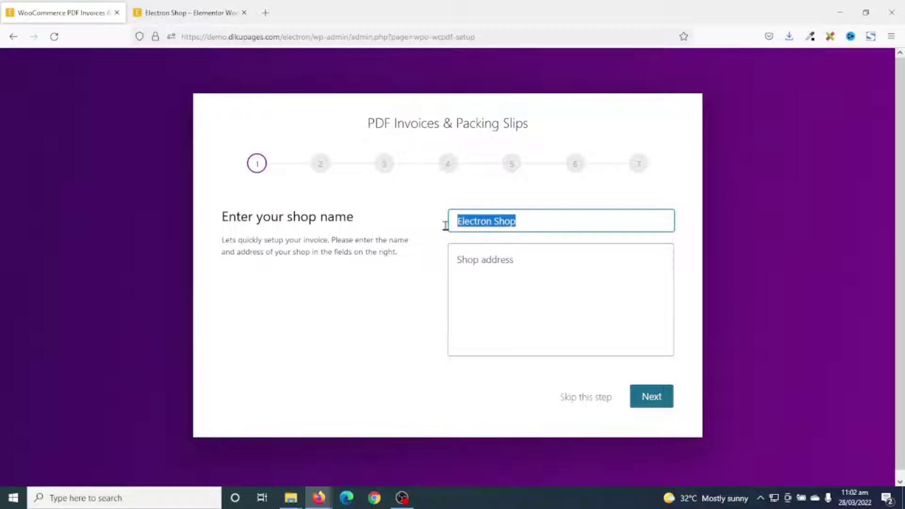
click(529, 218)
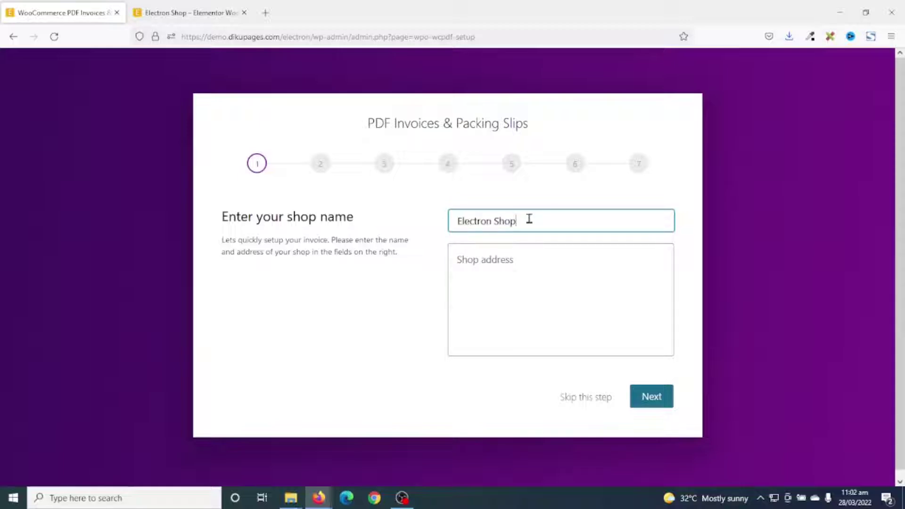
click(485, 256)
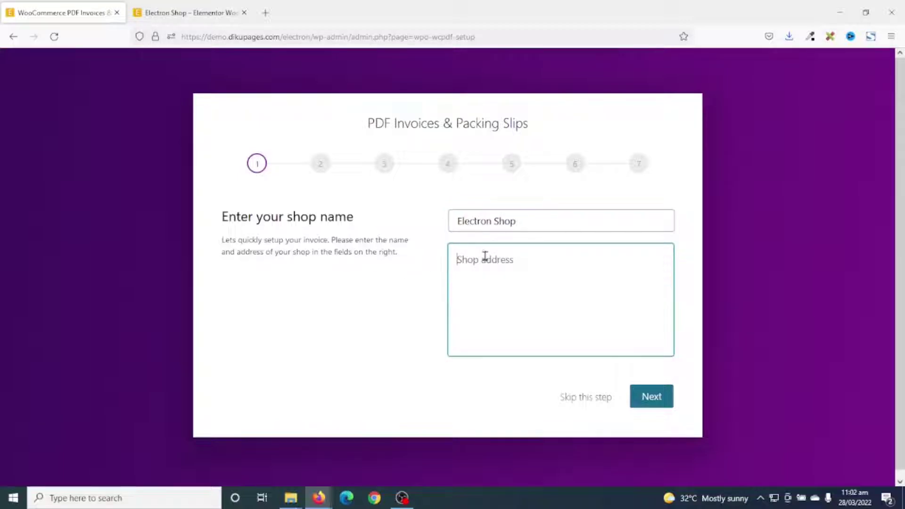
text(E-Ext. 379, Damont Street, Changli Avenue Tamale, N/R - Ghana)
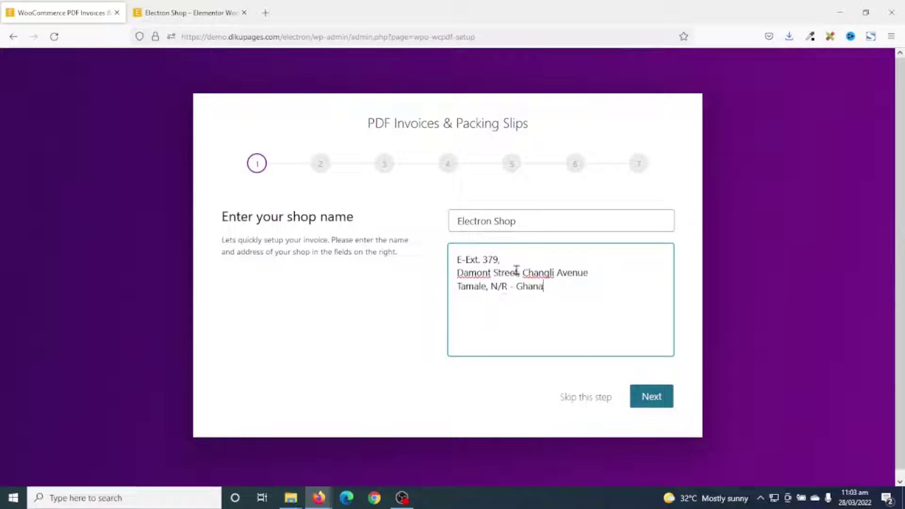
click(651, 398)
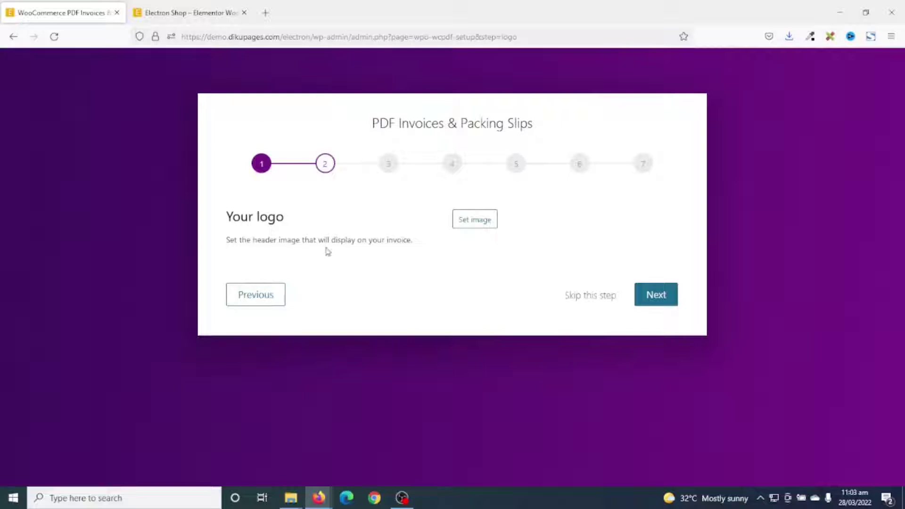
- Set the yellow E icon.png from the Media Library as the invoice logo and continue
click(474, 222)
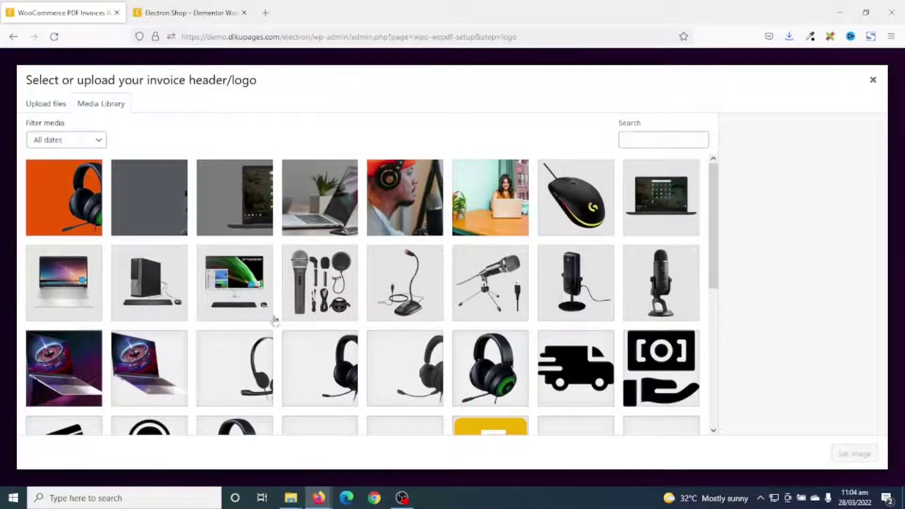
scroll(125, 216, down, 3)
scroll(125, 216, up, 3)
click(37, 106)
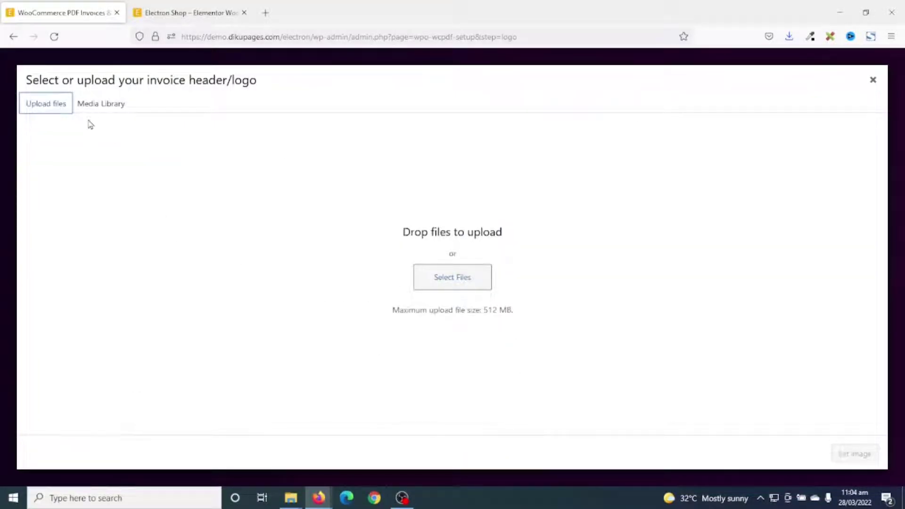
click(94, 105)
scroll(486, 235, down, 4)
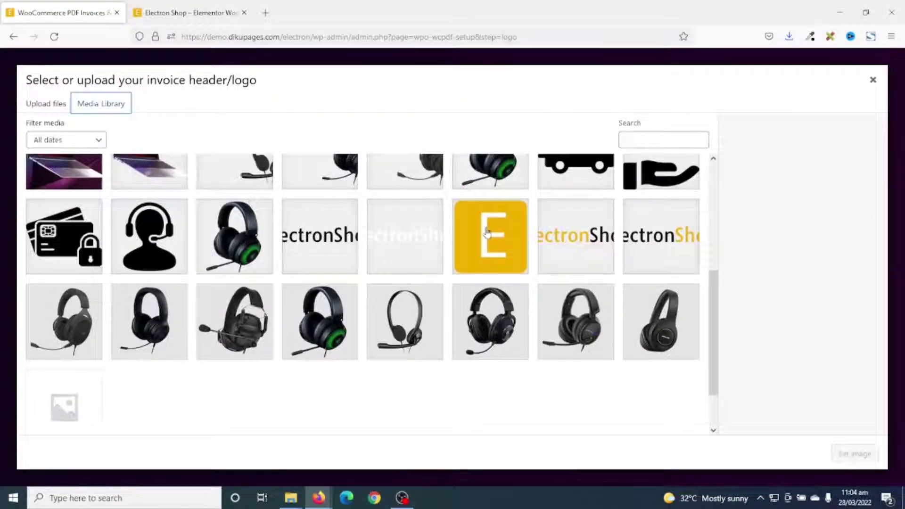
click(487, 231)
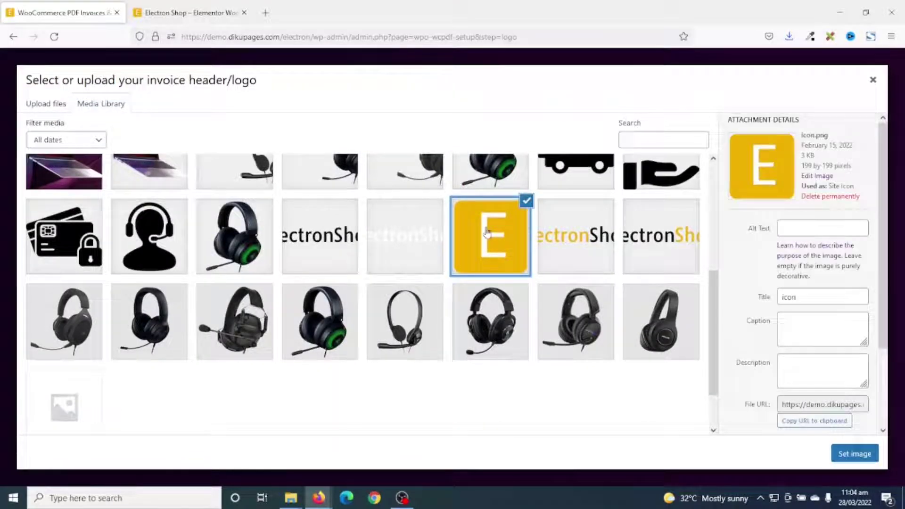
click(844, 460)
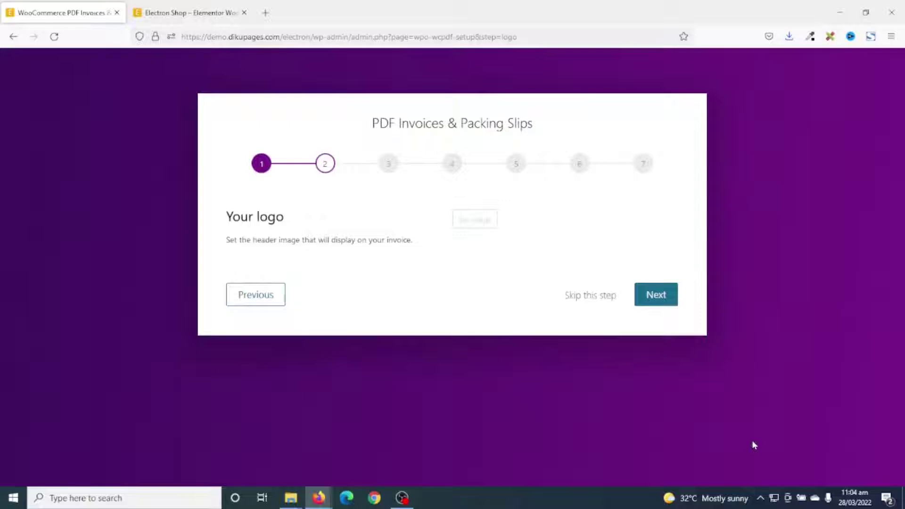
scroll(694, 408, down, 3)
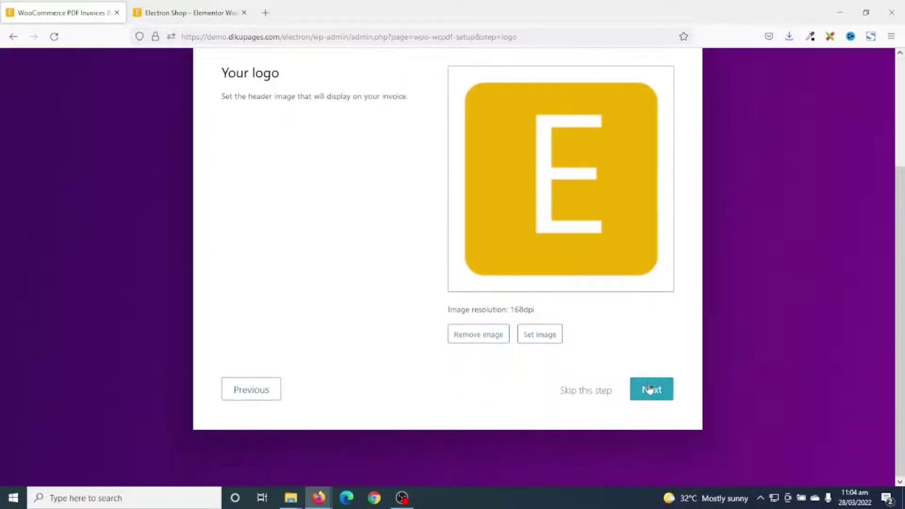
click(650, 389)
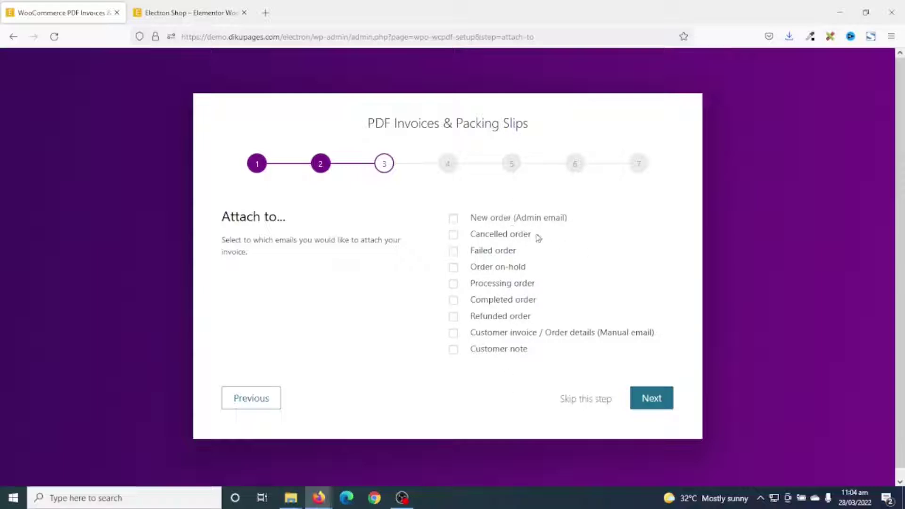
- Attach invoices to New order, Completed order and Customer invoice emails
click(520, 222)
click(517, 304)
click(518, 339)
click(654, 401)
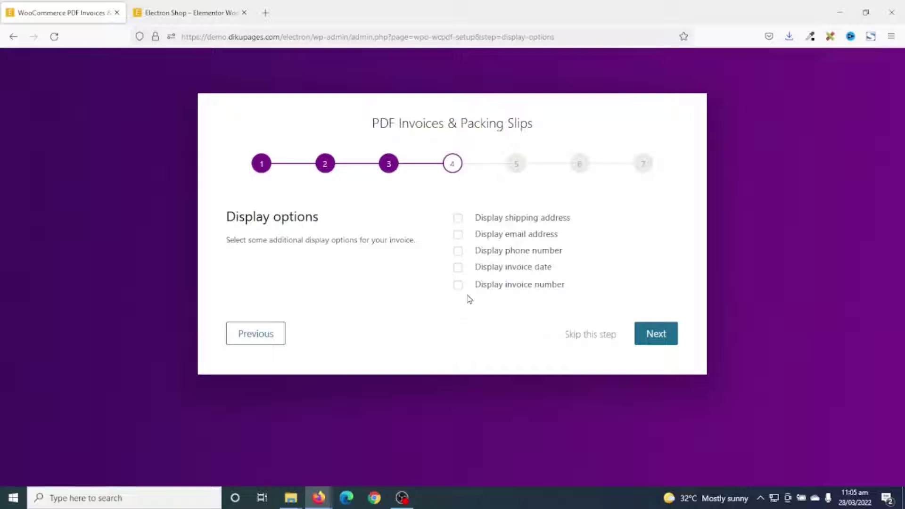
- Show shipping address, email, phone, invoice date and invoice number on invoices
click(458, 218)
click(458, 234)
click(459, 251)
click(459, 267)
click(458, 284)
click(653, 340)
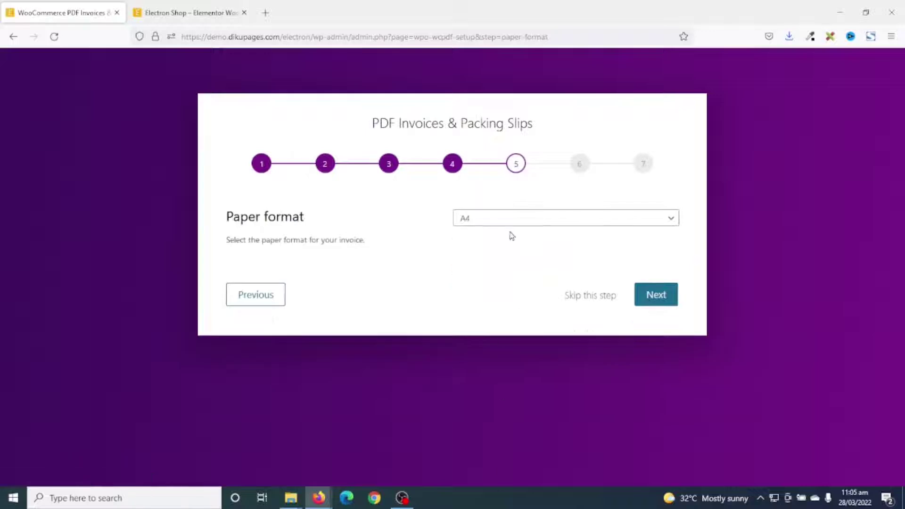
- Keep A4 paper format, finish the wizard, and switch to the Electron Shop storefront
click(520, 218)
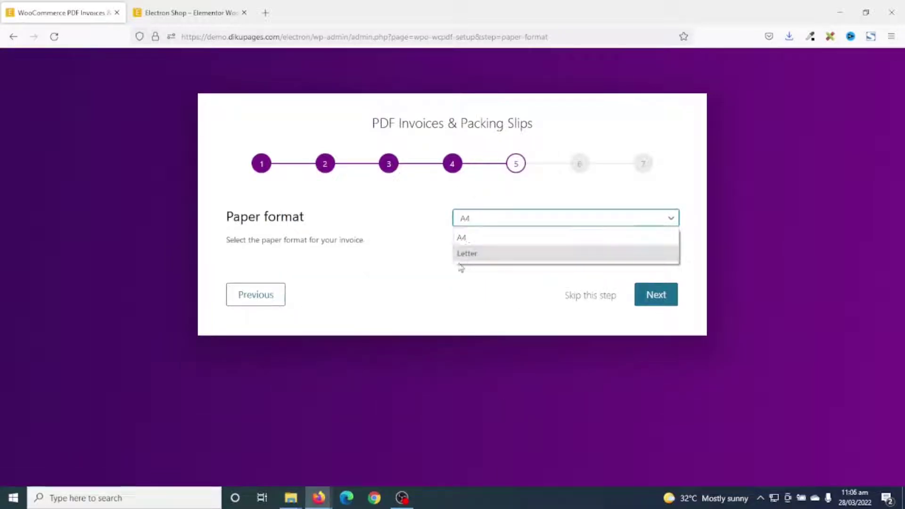
click(423, 251)
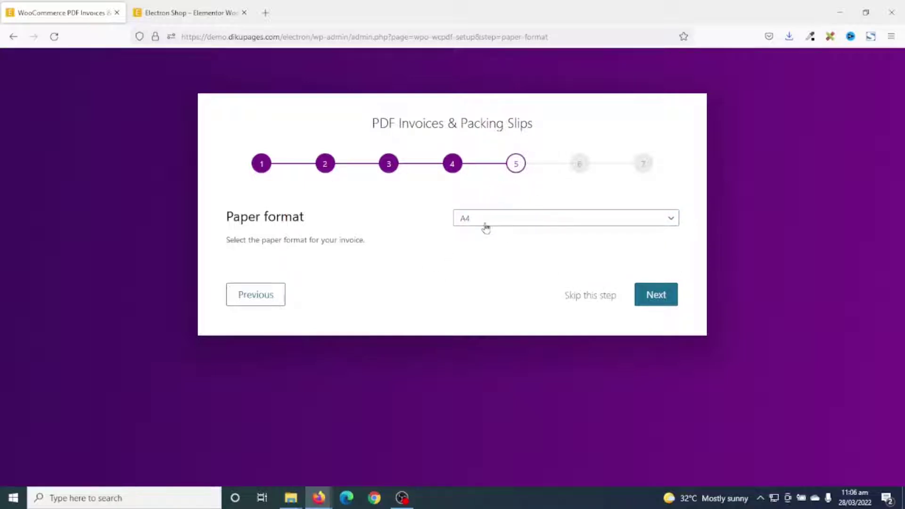
click(651, 305)
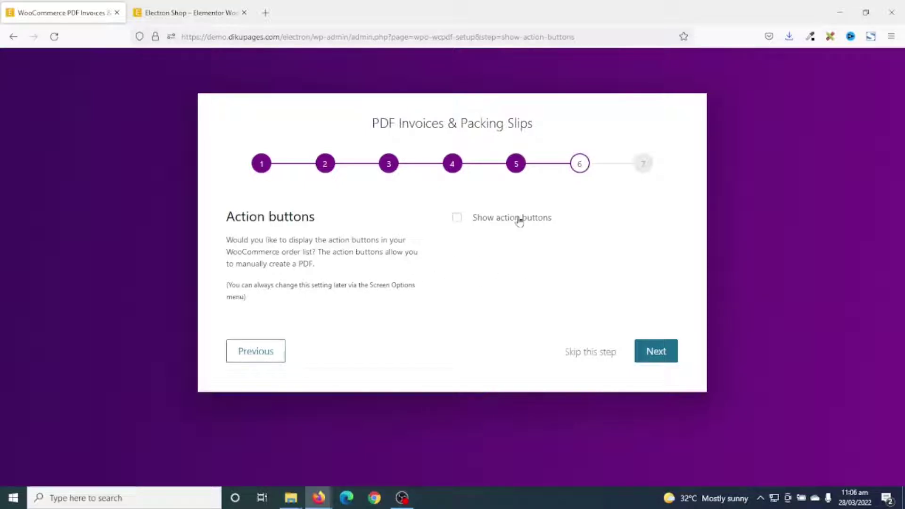
click(656, 354)
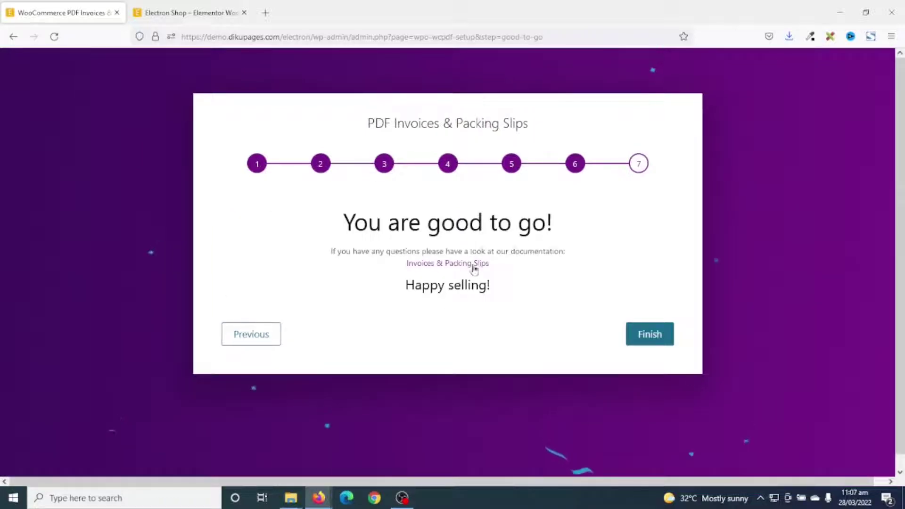
click(653, 340)
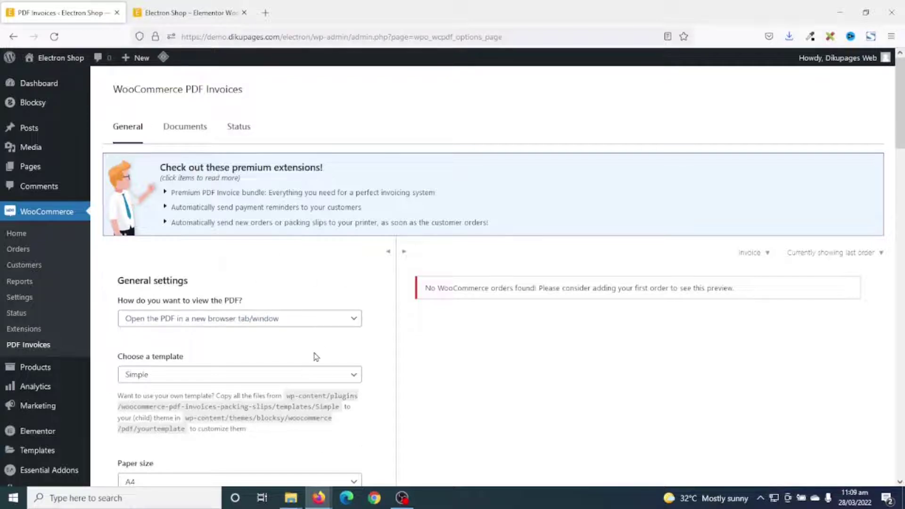
click(172, 15)
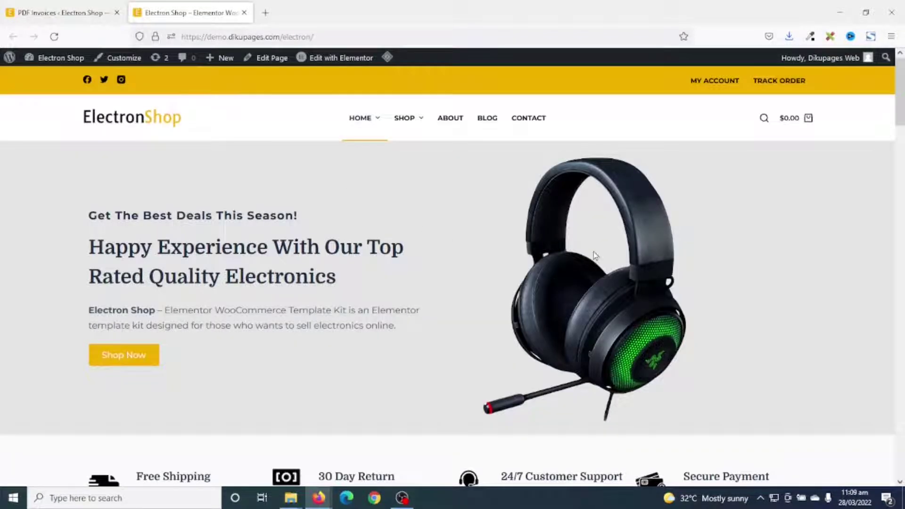
- Add the SENZER SG500 Pro from Best Selling Products to the cart
scroll(596, 256, down, 10)
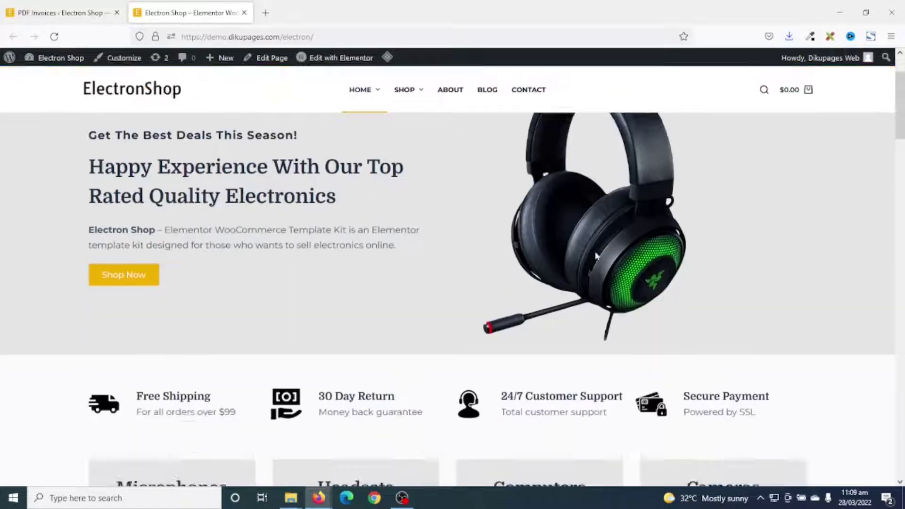
scroll(484, 290, down, 2)
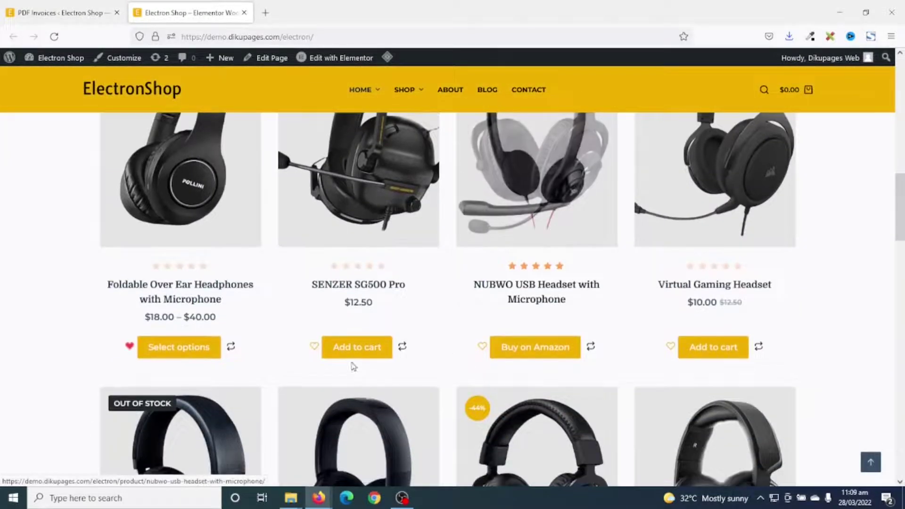
click(354, 348)
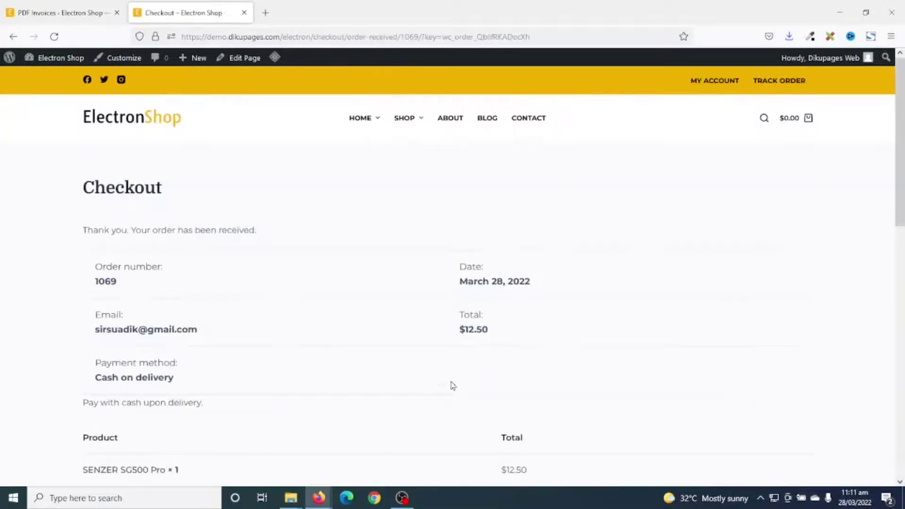
- Open WooCommerce Orders in the admin and generate the order's PDF invoice
click(61, 14)
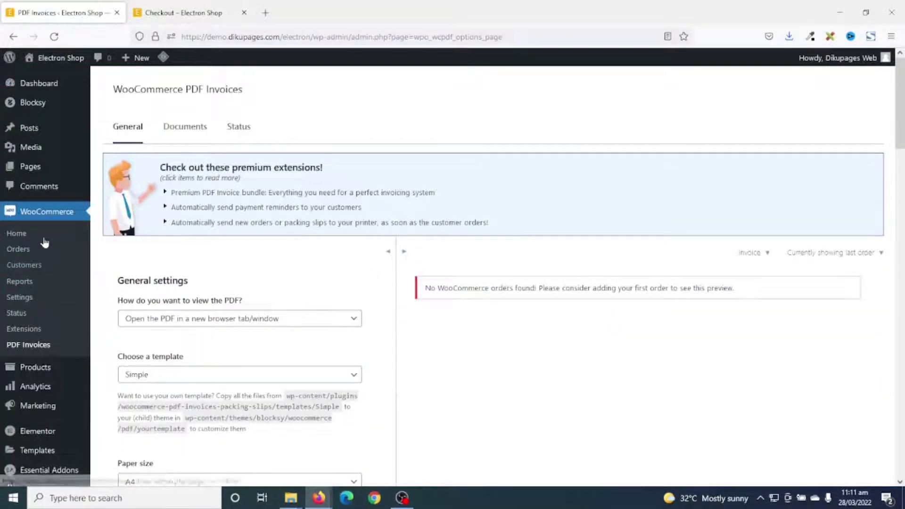
click(14, 252)
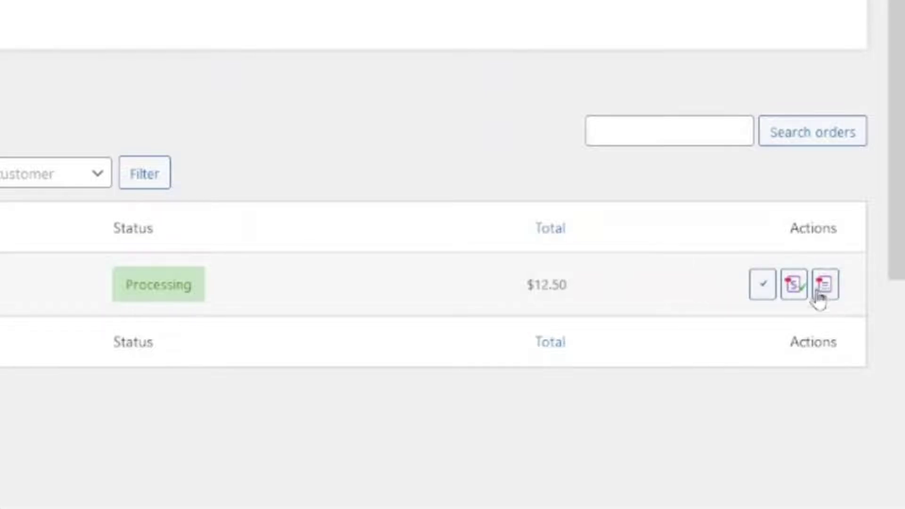
click(795, 295)
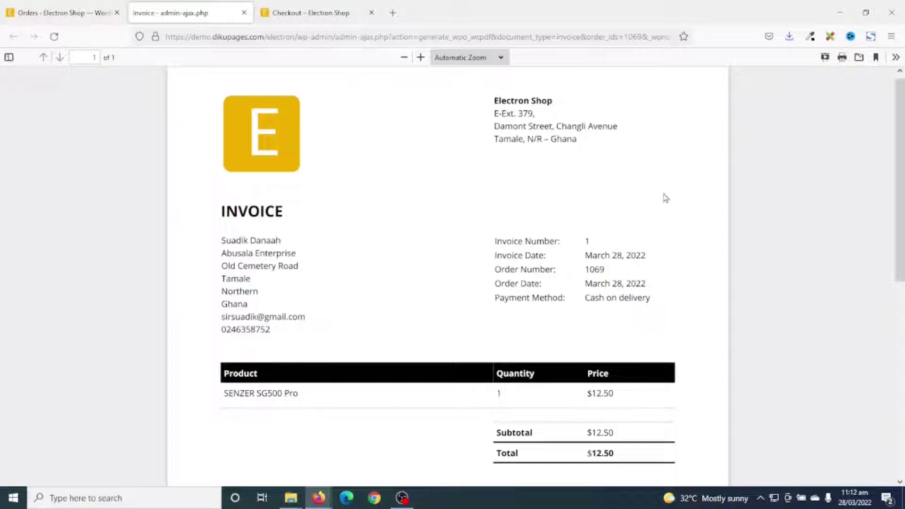
- Review the invoice PDF (March 28, 2022, Cash on delivery, $12.50) and return to Orders
scroll(682, 179, down, 6)
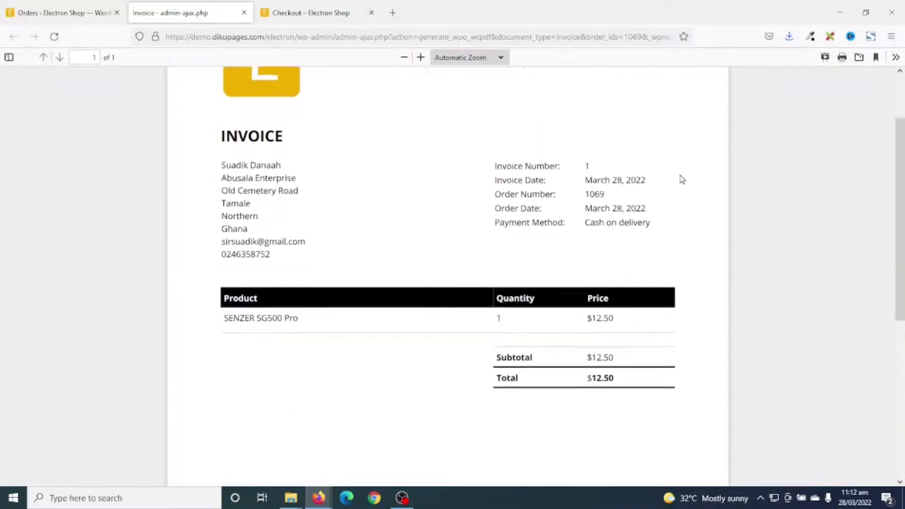
scroll(682, 179, up, 4)
scroll(682, 179, up, 2)
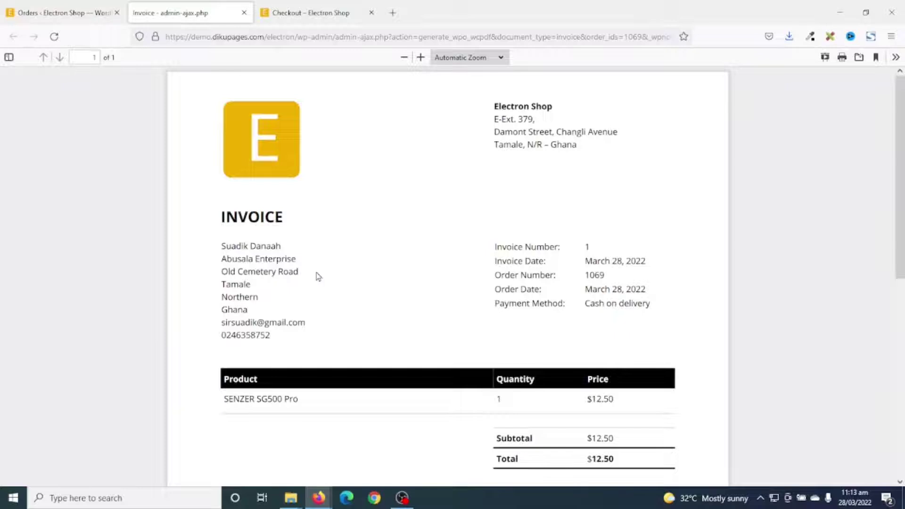
scroll(319, 277, down, 2)
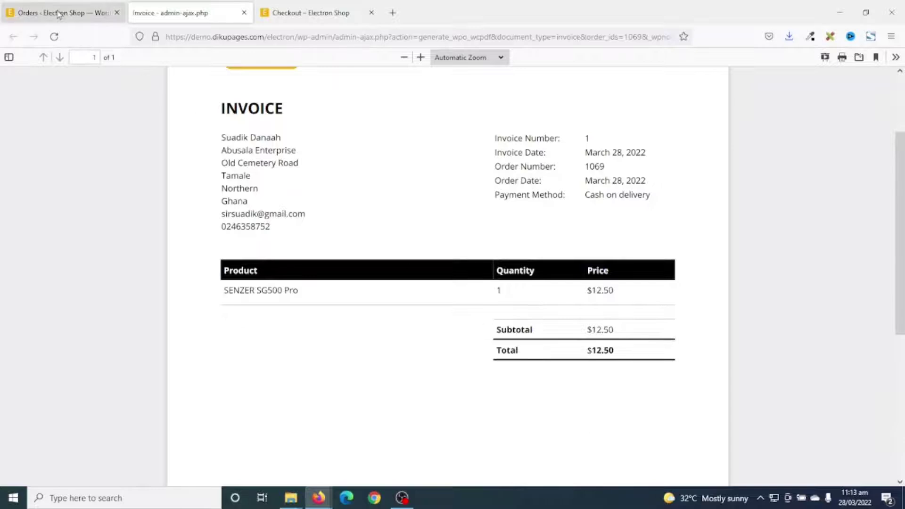
click(85, 12)
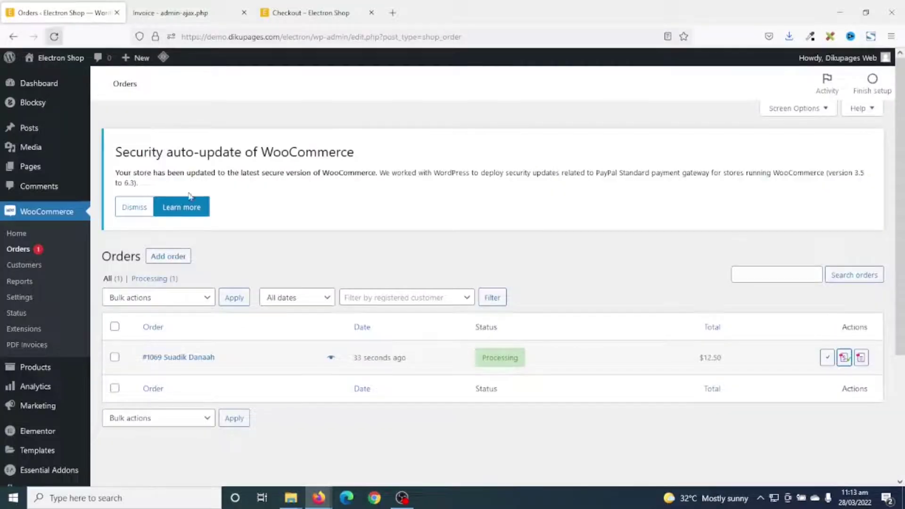
- View the order's packing slip PDF, then close the packing slip and invoice tabs
click(861, 358)
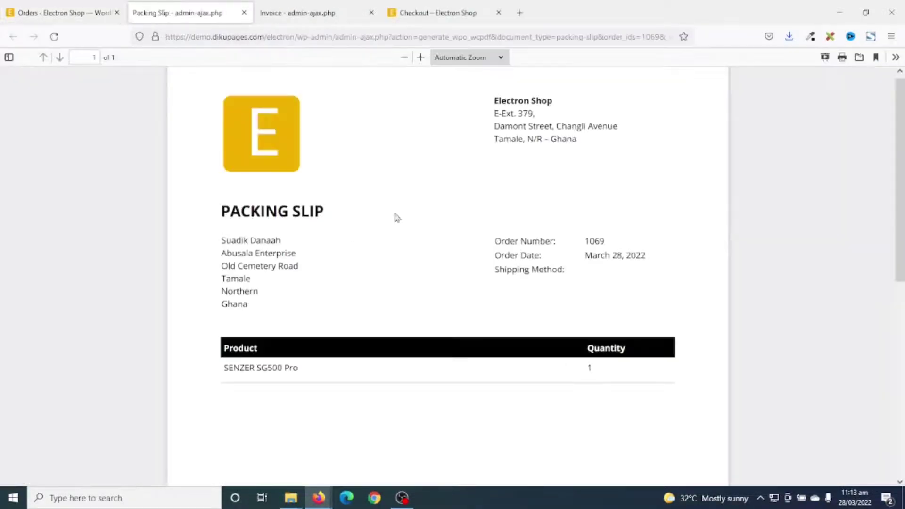
scroll(741, 240, down, 5)
scroll(732, 255, up, 5)
click(244, 12)
click(243, 13)
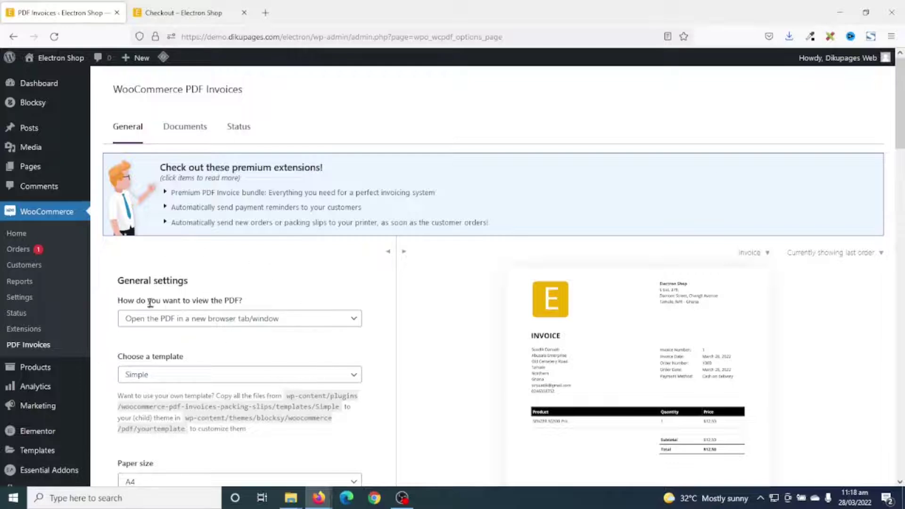
- Set PDFs to 'Download the PDF' and leave paper size at A4
click(224, 322)
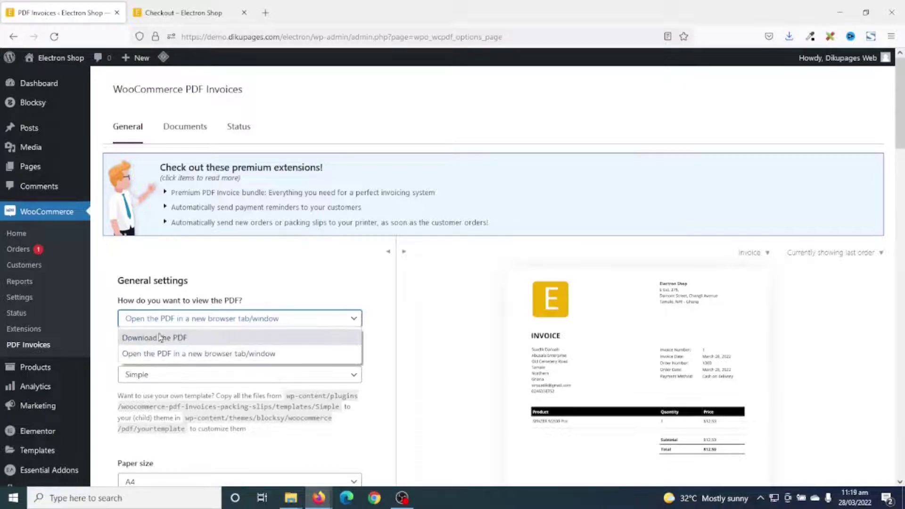
click(188, 339)
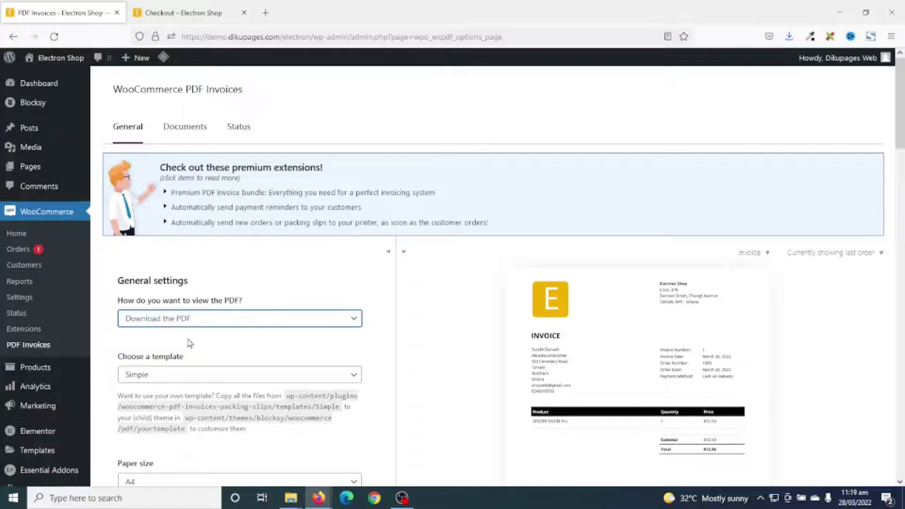
scroll(292, 241, down, 3)
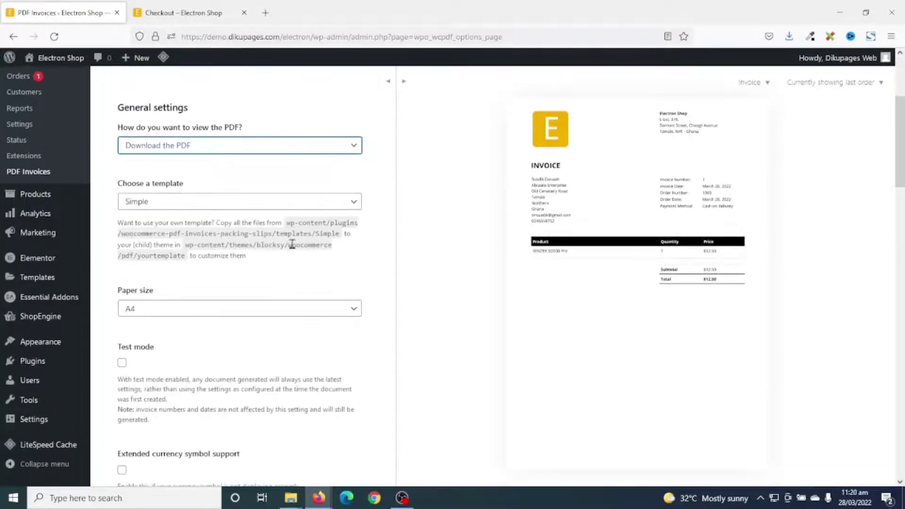
click(196, 313)
click(197, 314)
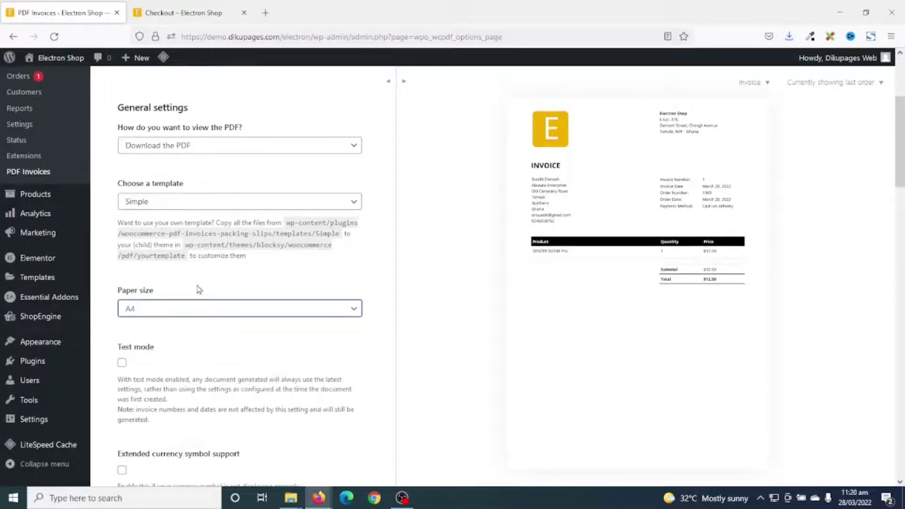
click(188, 309)
click(187, 309)
- Look over the remaining General settings, including the 3cm logo height, then open Documents
scroll(198, 357, down, 1)
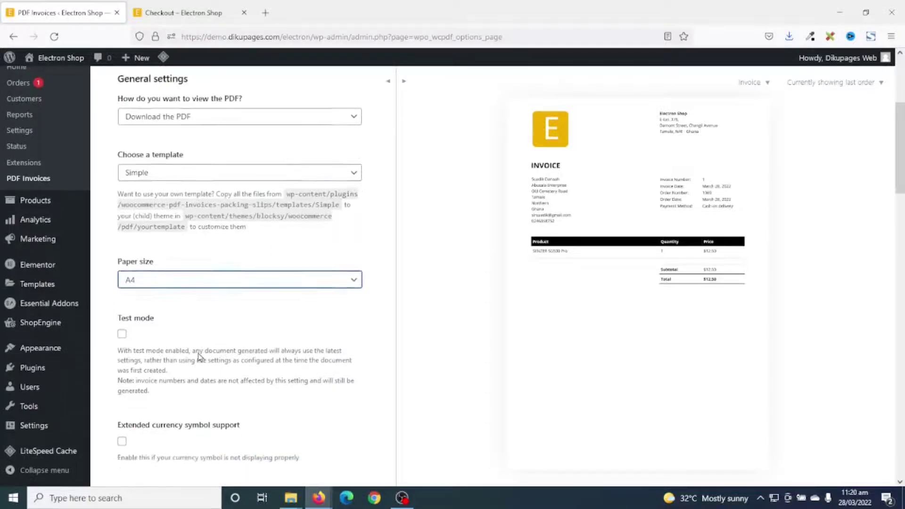
scroll(198, 357, down, 10)
scroll(218, 343, down, 3)
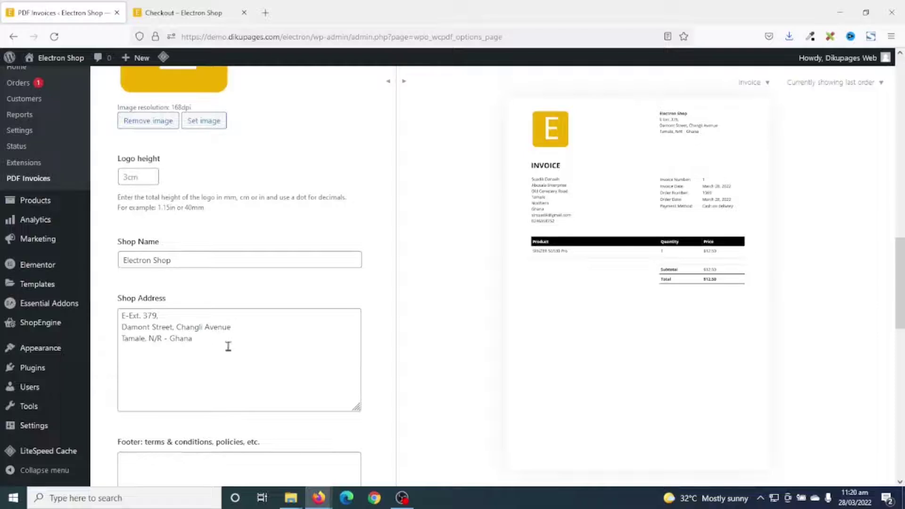
scroll(251, 336, up, 6)
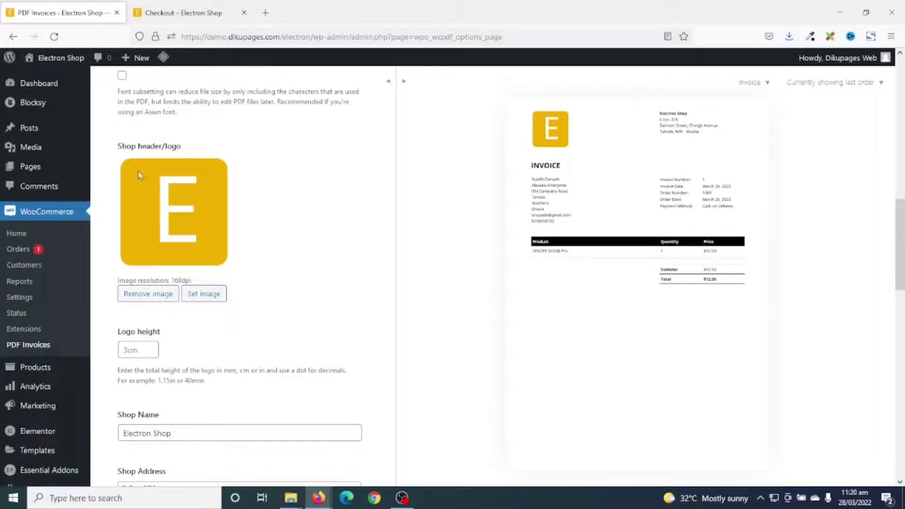
scroll(226, 376, up, 5)
scroll(234, 375, down, 20)
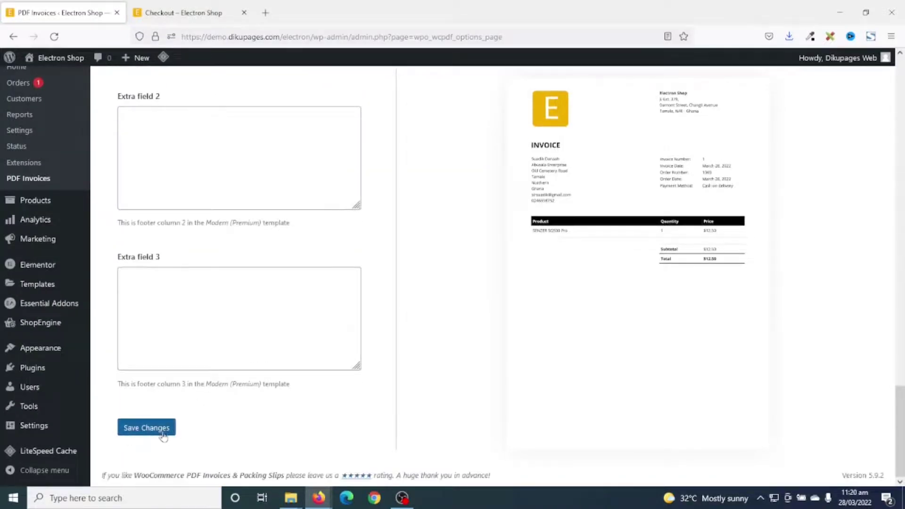
scroll(259, 428, up, 15)
scroll(313, 382, up, 10)
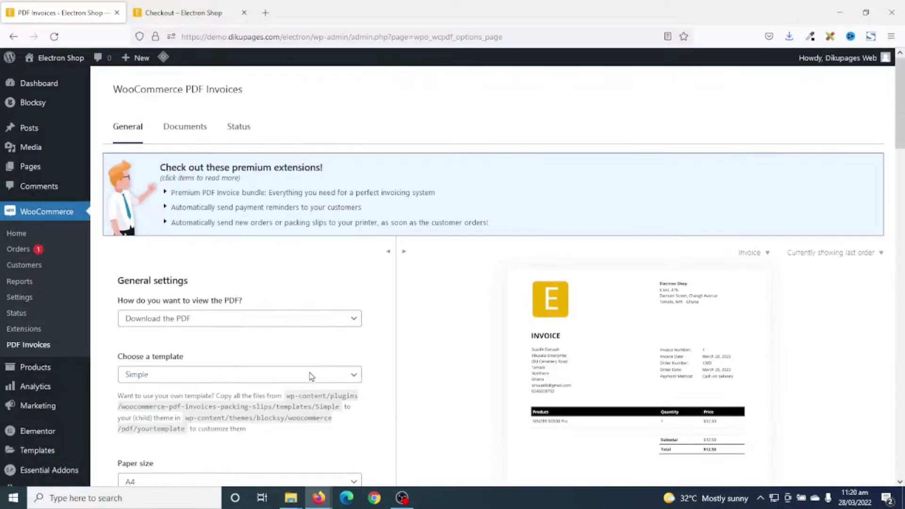
click(173, 132)
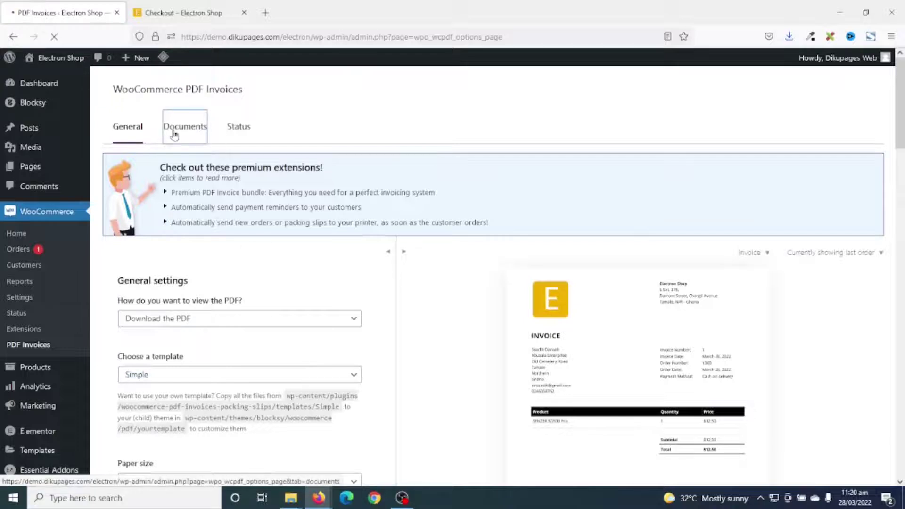
- Set the invoice's Display shipping address option to Always
scroll(252, 398, down, 2)
scroll(205, 325, up, 2)
click(220, 294)
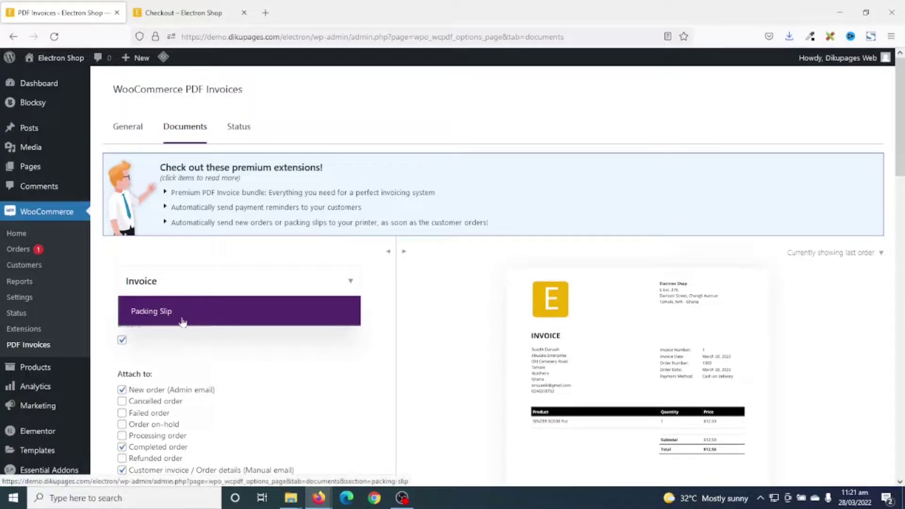
scroll(155, 304, down, 1)
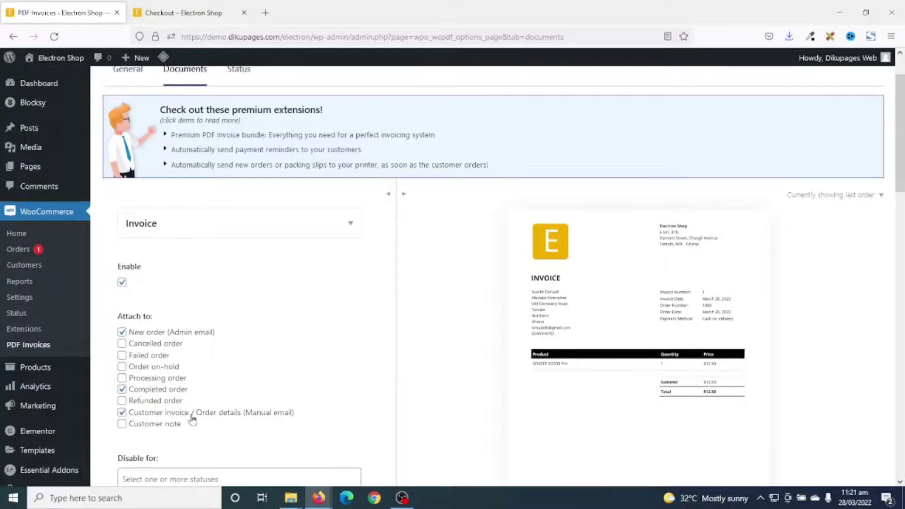
scroll(193, 418, down, 5)
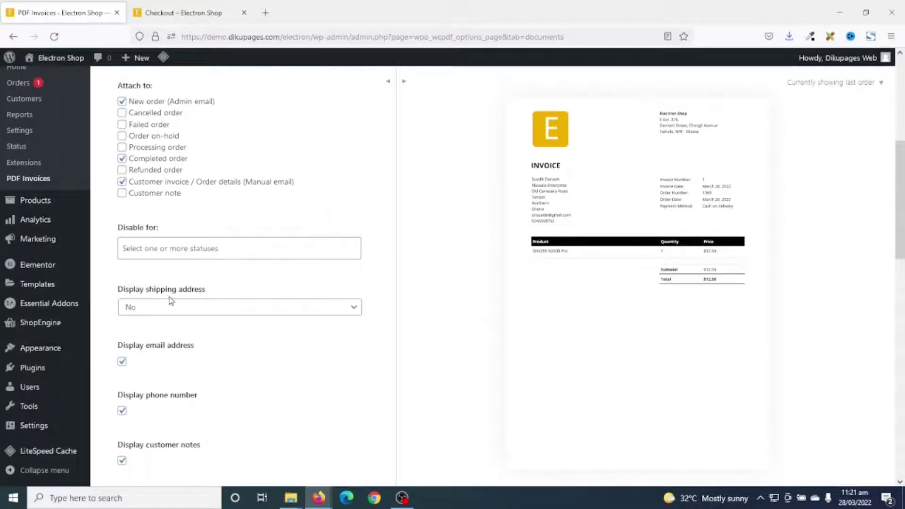
click(212, 309)
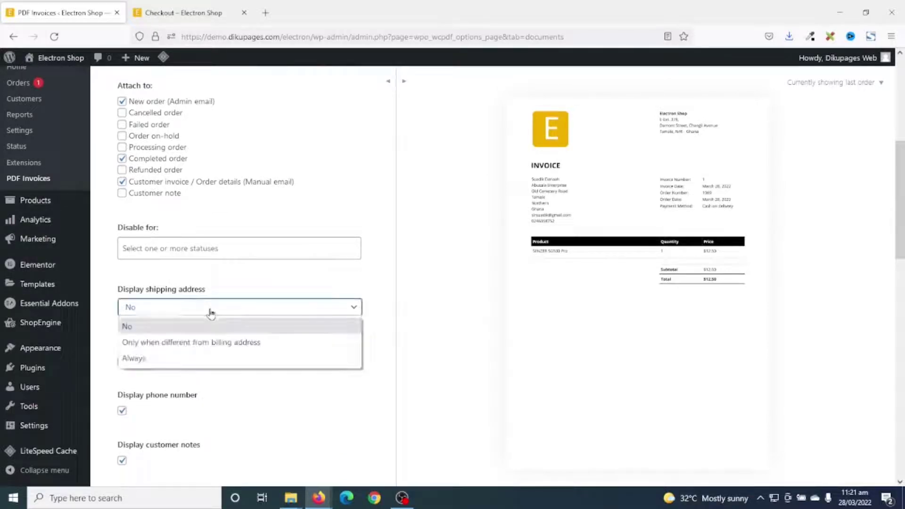
click(172, 362)
- Leave the My Account download setting unchanged and save the invoice settings
scroll(170, 364, down, 1)
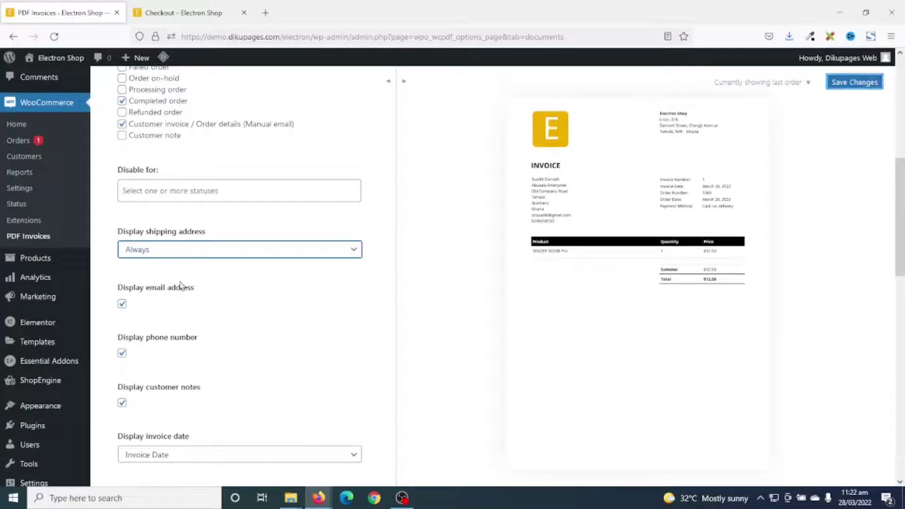
scroll(216, 355, down, 6)
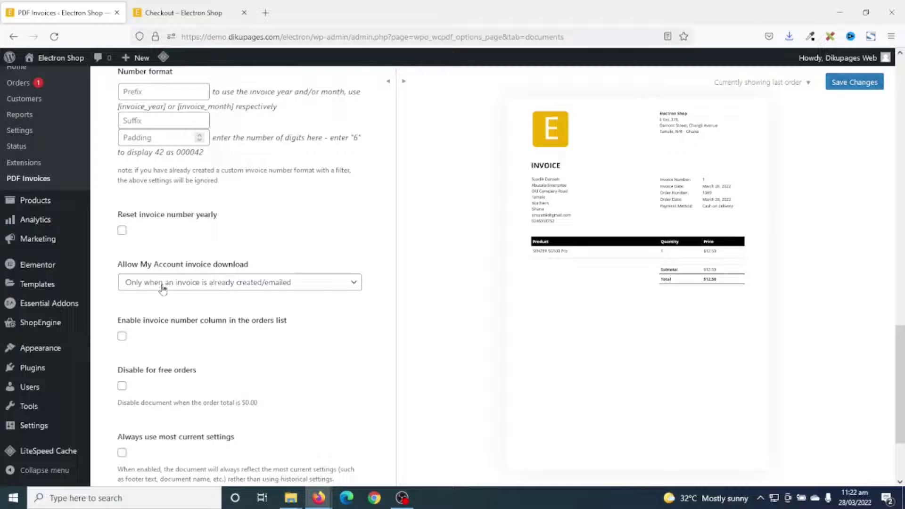
click(245, 284)
click(211, 282)
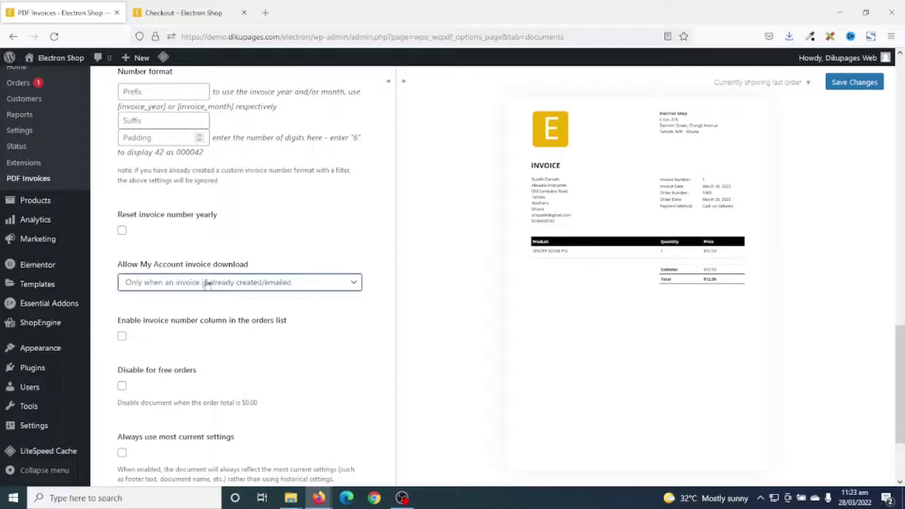
scroll(214, 306, down, 2)
scroll(219, 278, up, 4)
scroll(218, 283, down, 6)
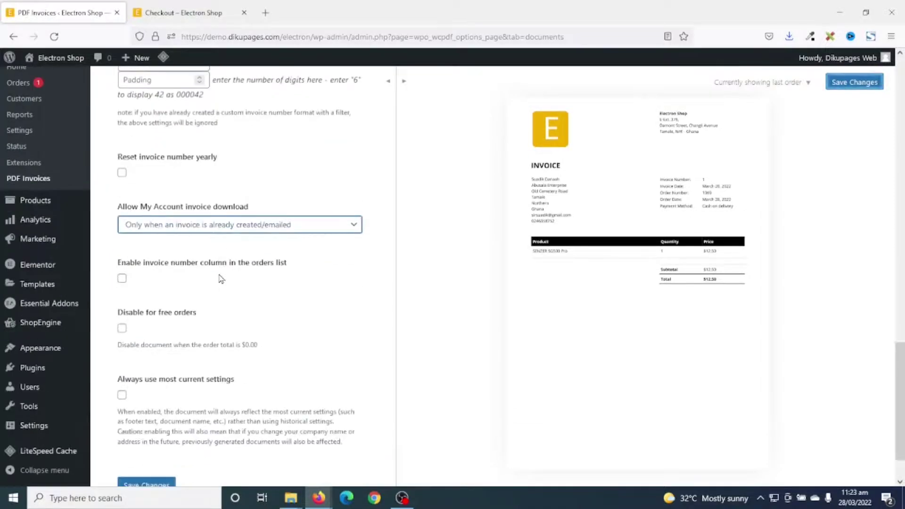
click(146, 429)
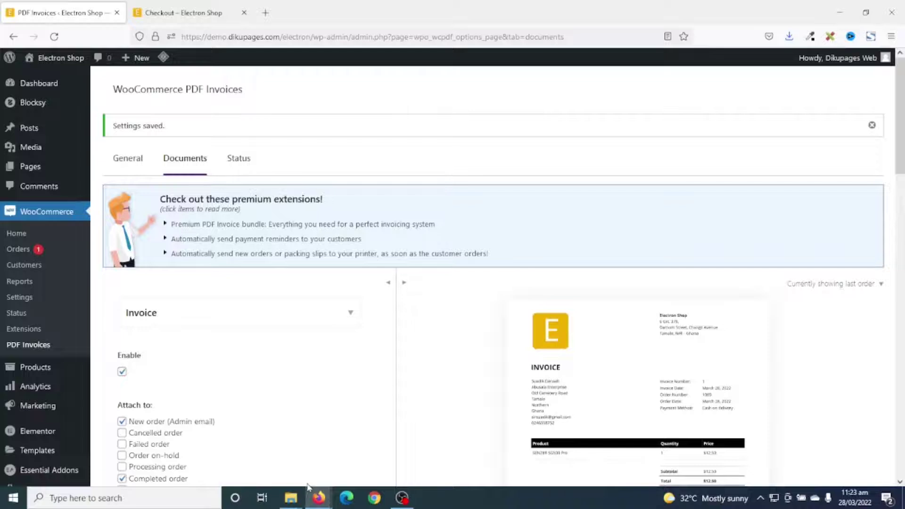
click(260, 320)
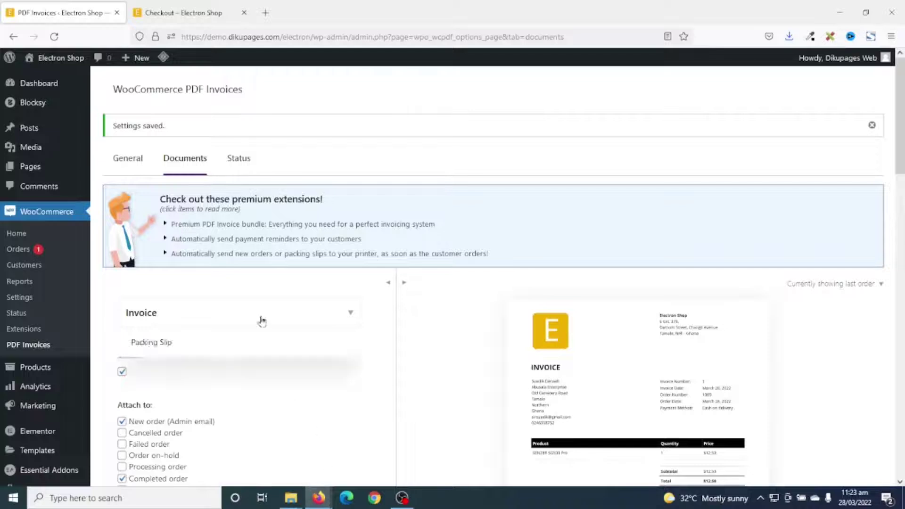
- Switch to the Packing Slip settings and untick Enable to disable packing slips
click(156, 345)
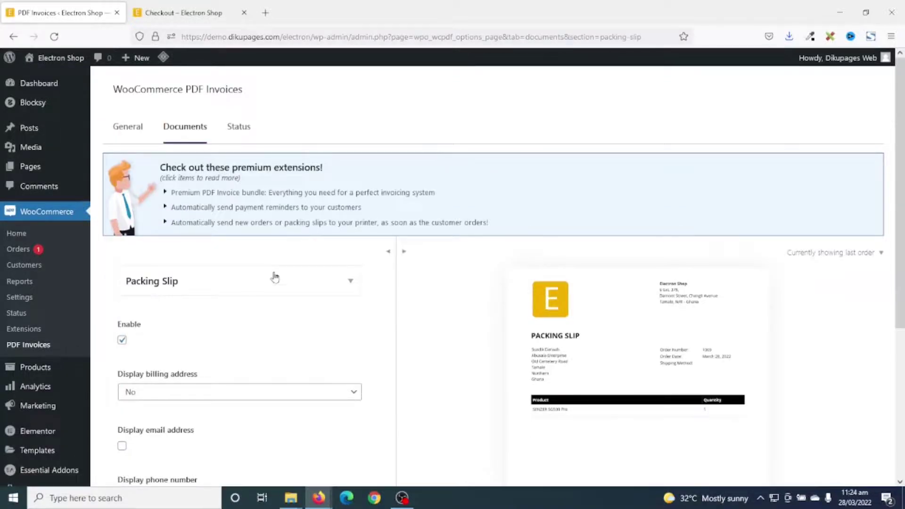
scroll(273, 285, down, 5)
scroll(274, 285, up, 5)
click(122, 342)
- Review the Status tab's debug settings, then go to the WooCommerce Orders list
click(237, 130)
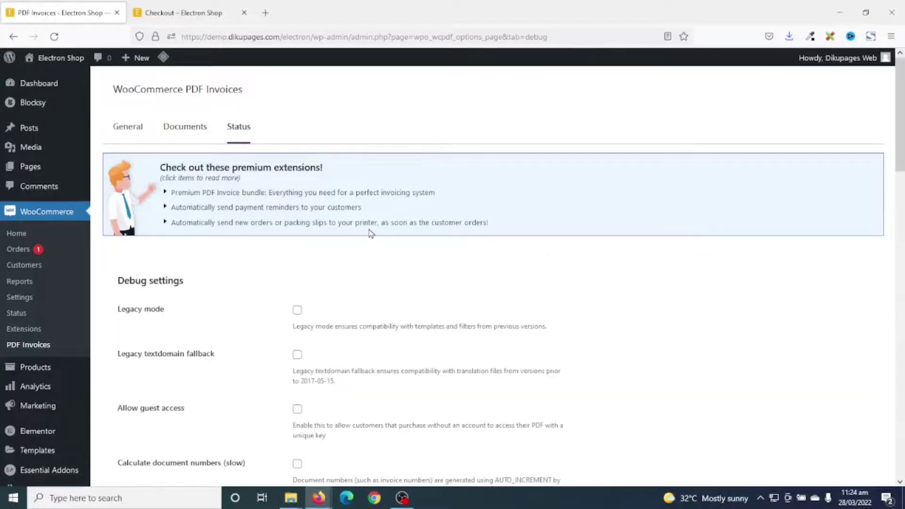
scroll(371, 233, down, 8)
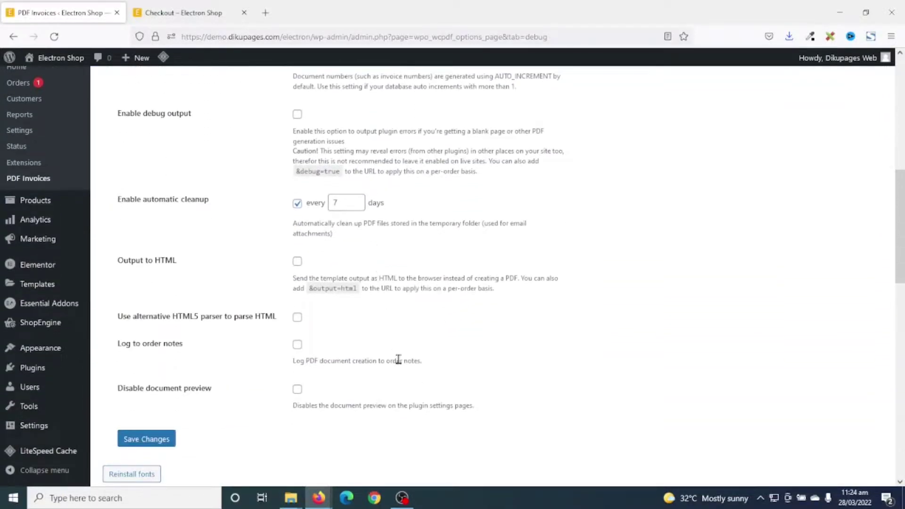
scroll(413, 356, up, 10)
scroll(426, 307, down, 6)
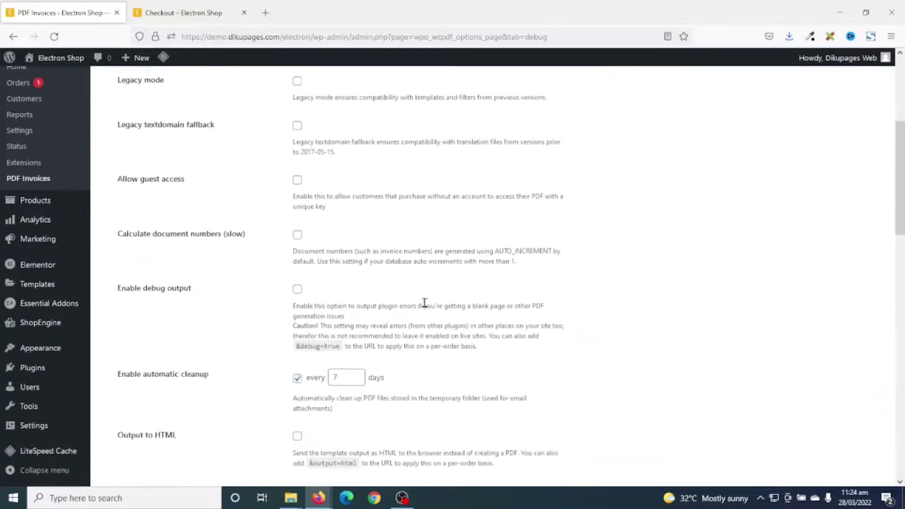
scroll(427, 307, down, 1)
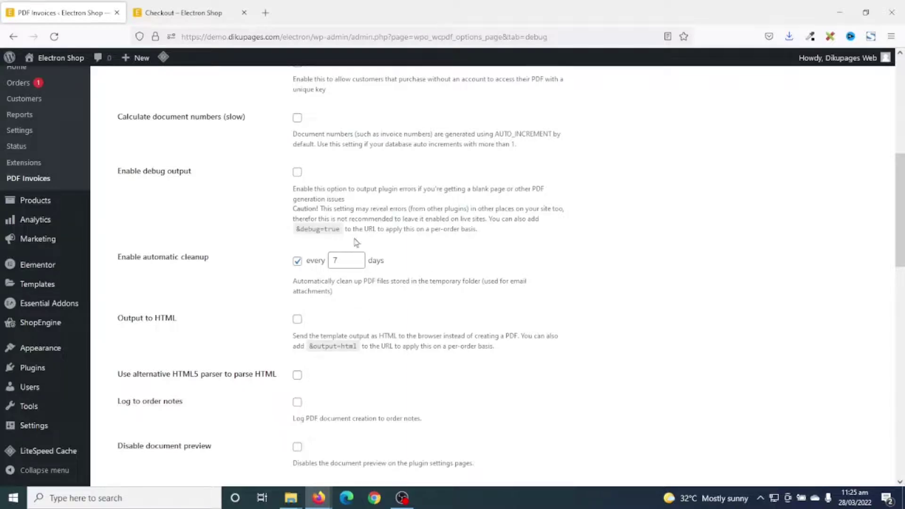
scroll(436, 333, up, 8)
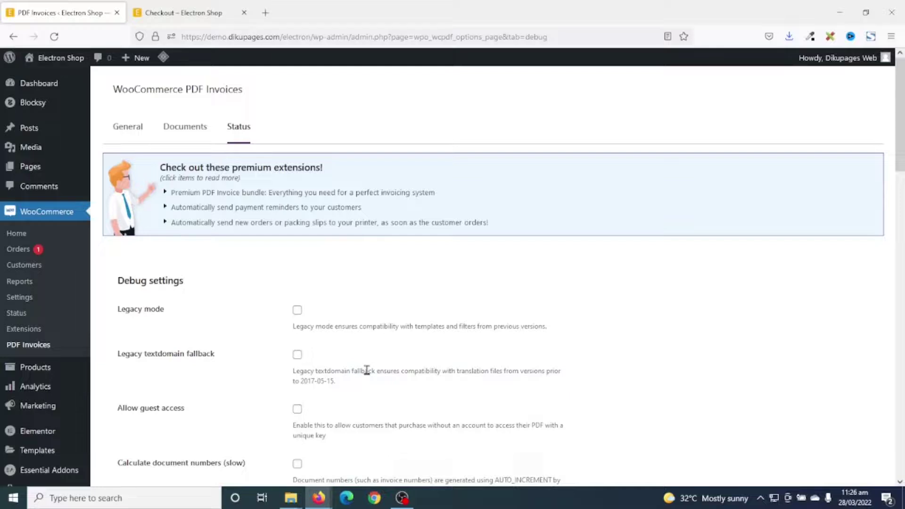
click(22, 252)
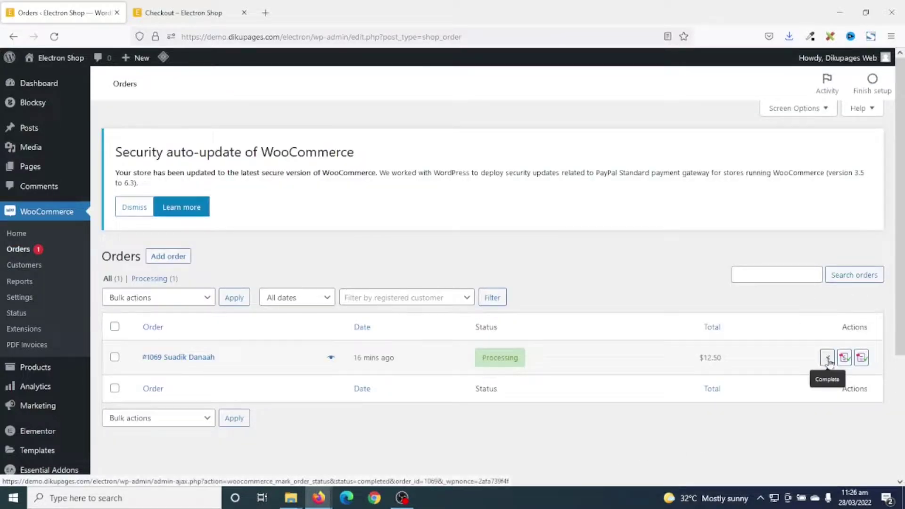
- Change order #1069's status from Processing to Completed and update it
click(828, 360)
mouse_move(501, 359)
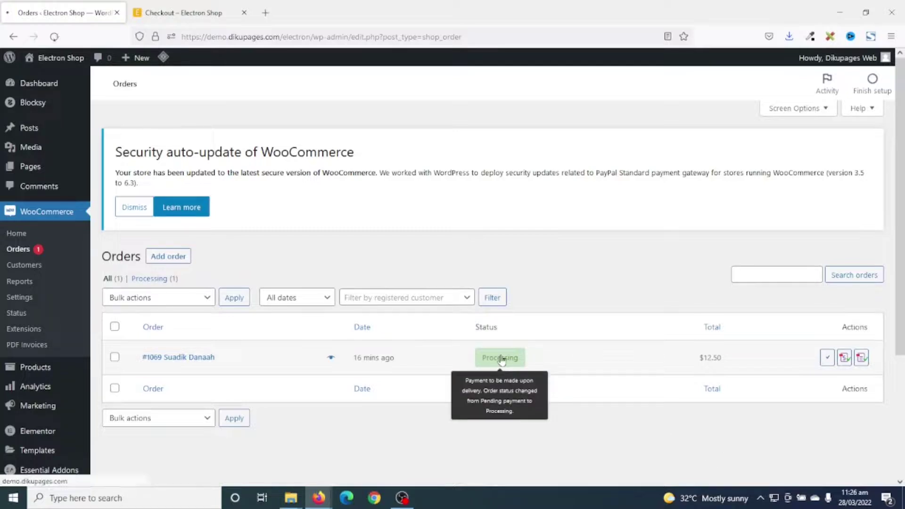
click(502, 360)
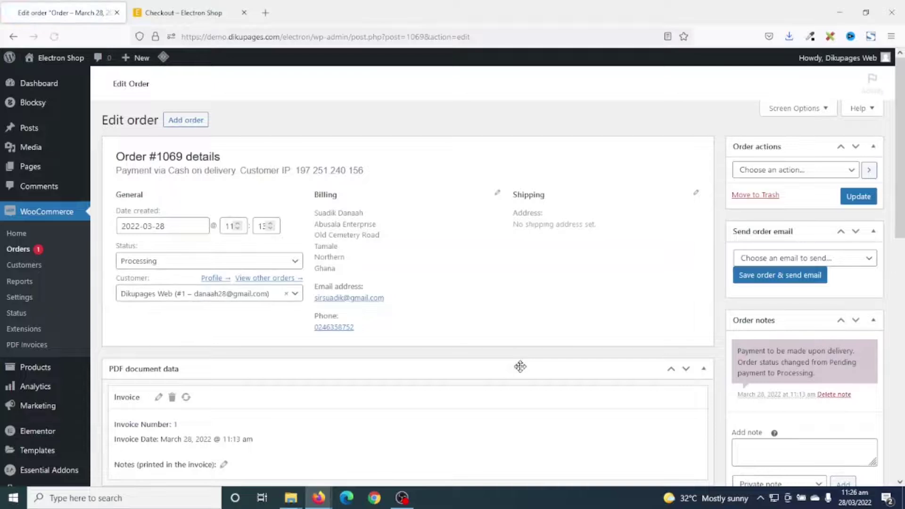
click(166, 394)
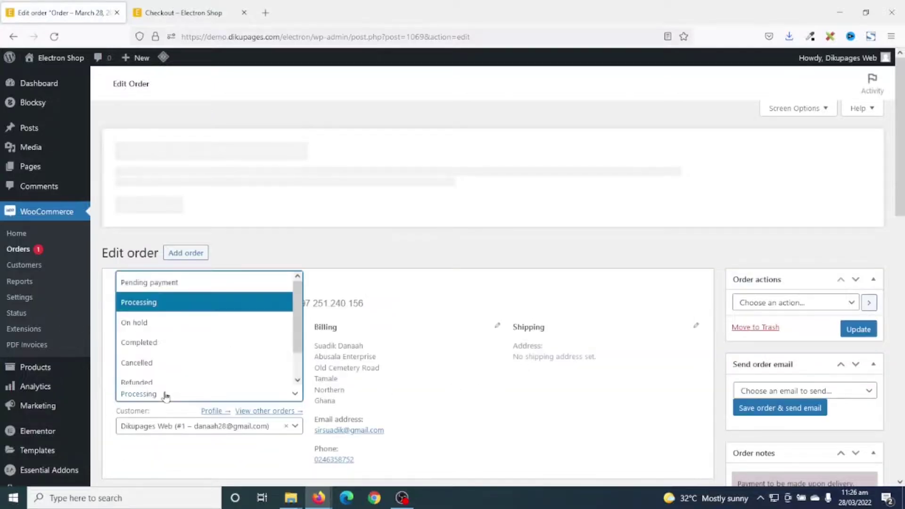
click(167, 349)
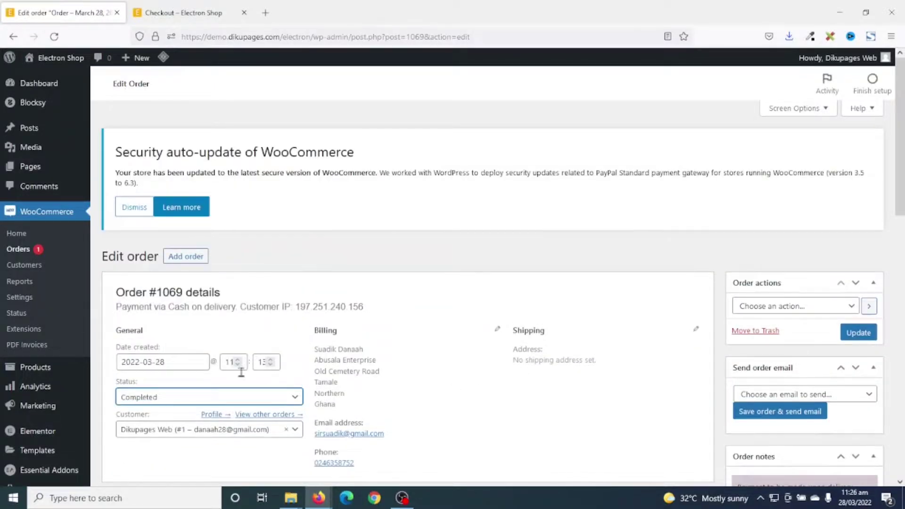
click(851, 336)
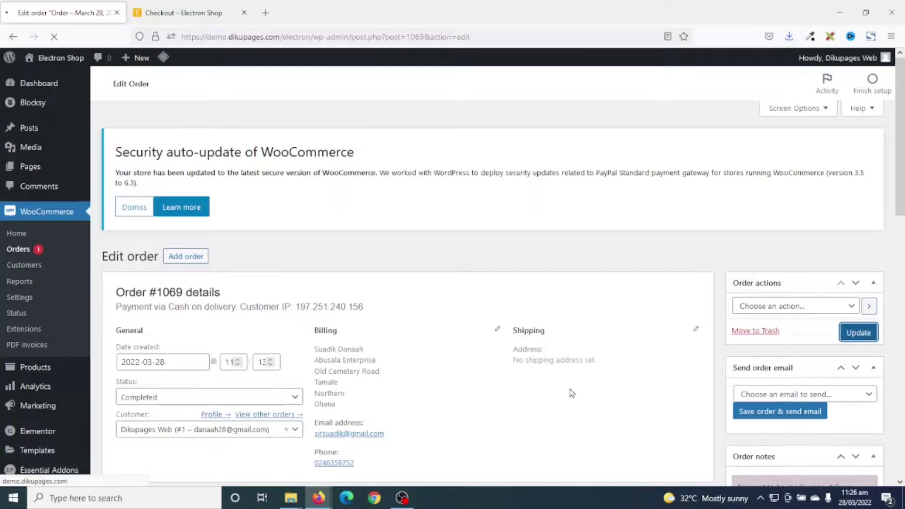
scroll(625, 357, down, 2)
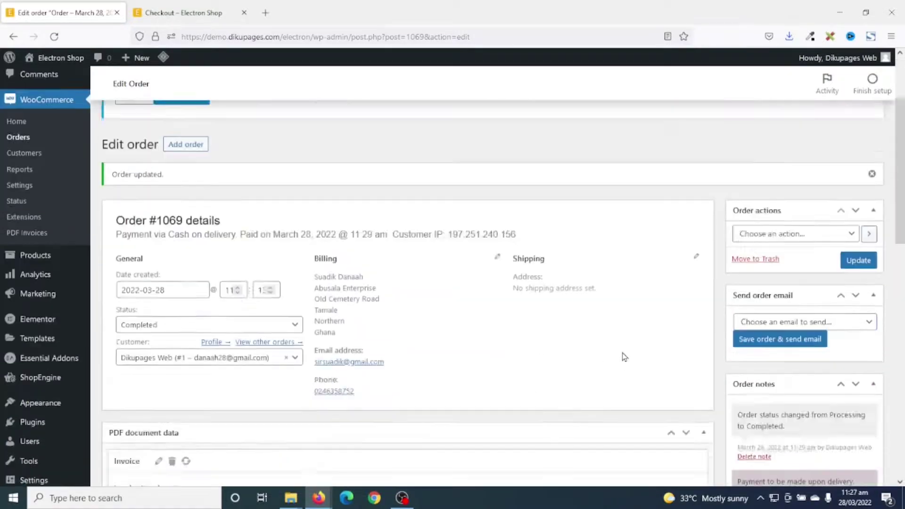
scroll(625, 356, down, 6)
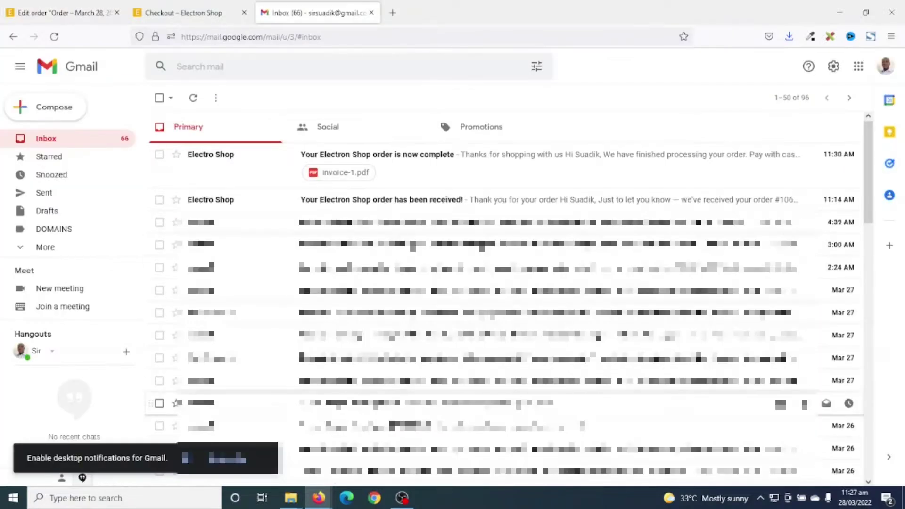
- Verify the 'order is now complete' email includes invoice-1.pdf, then leave the Gmail page
click(400, 155)
scroll(519, 235, down, 10)
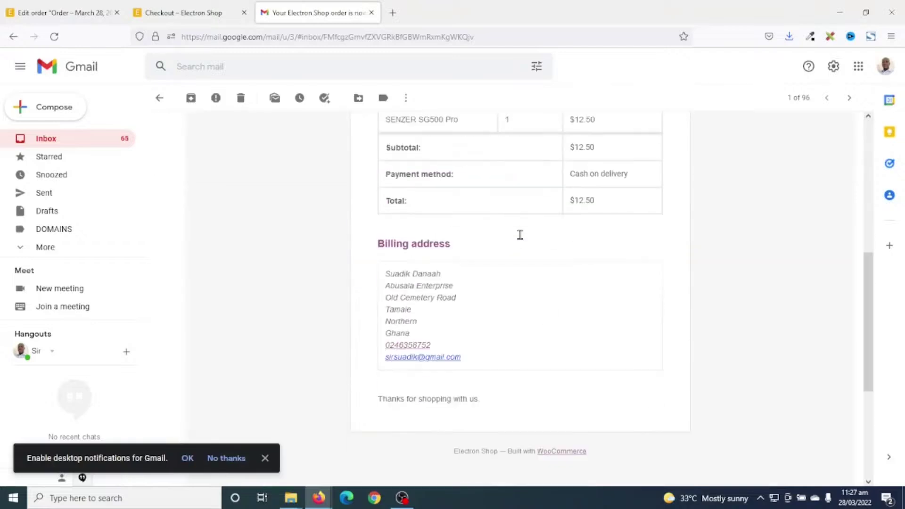
mouse_move(234, 400)
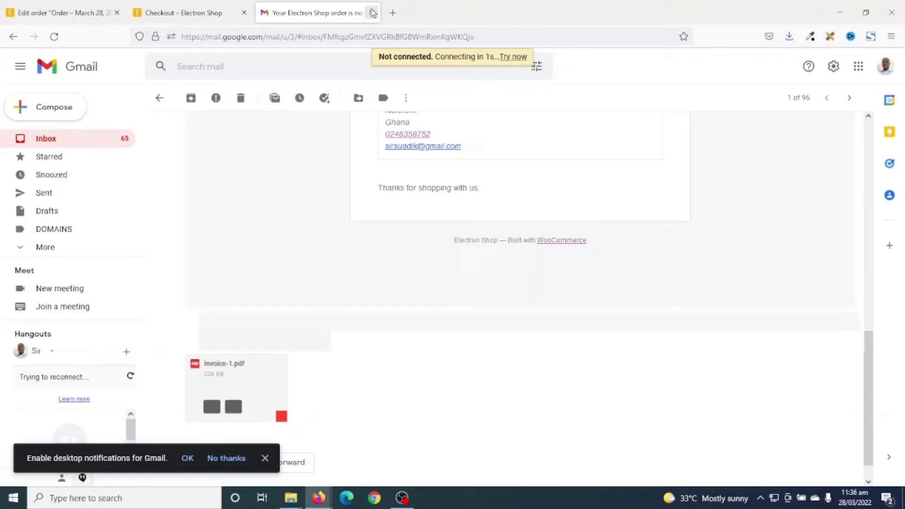
key(F5)
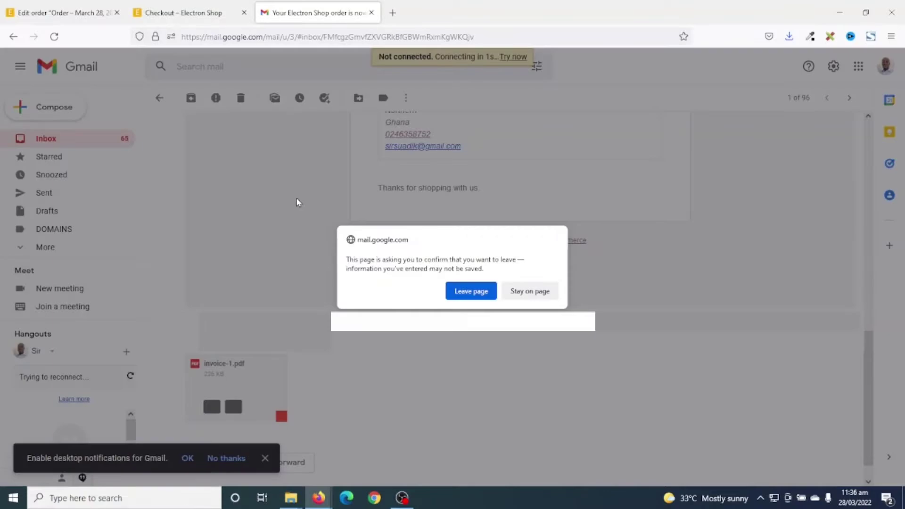
click(470, 292)
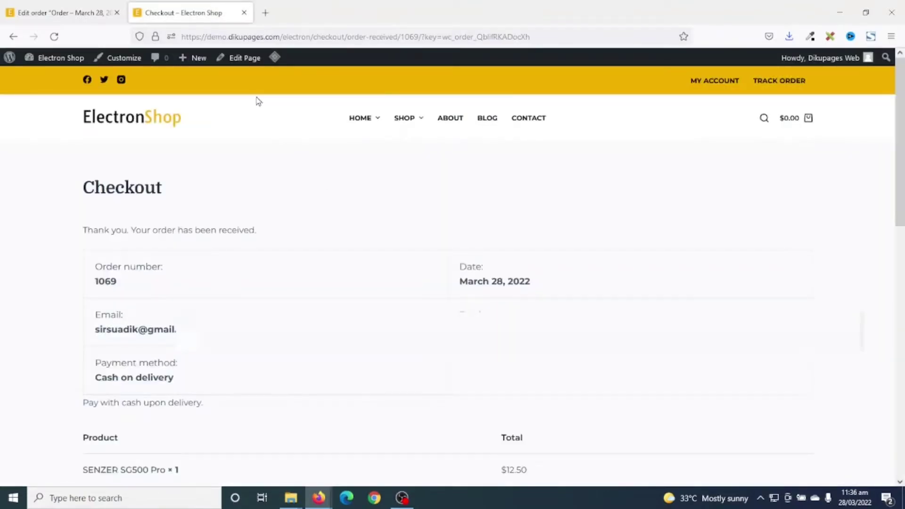